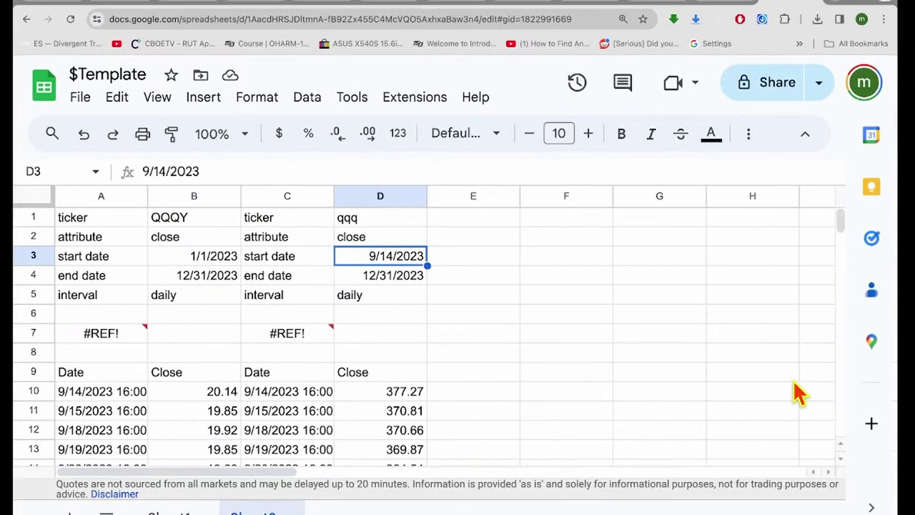
# - Switch from the $Template spreadsheet to the $QQQY sheet of the $DEFIANCE spreadsheet
pyautogui.click(46, 4)
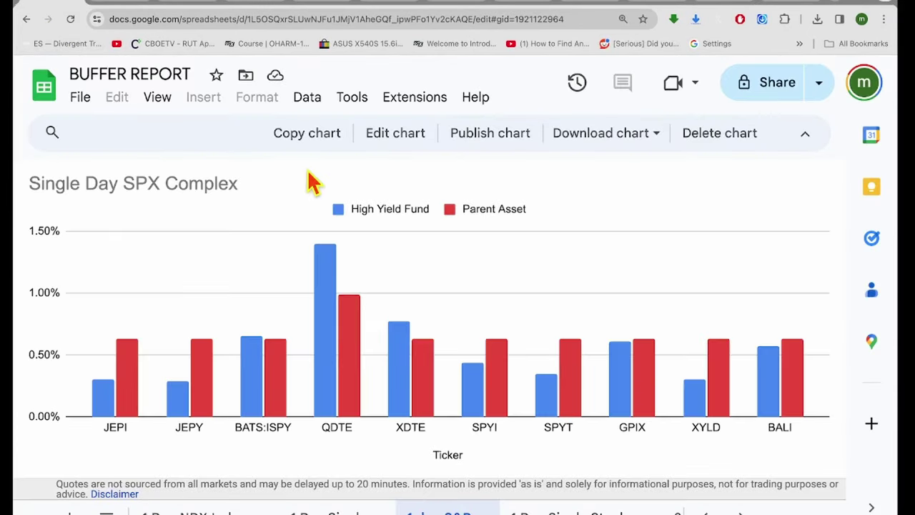
pyautogui.hotkey('ctrl', 'Right')
pyautogui.hotkey('ctrl', 'Right')
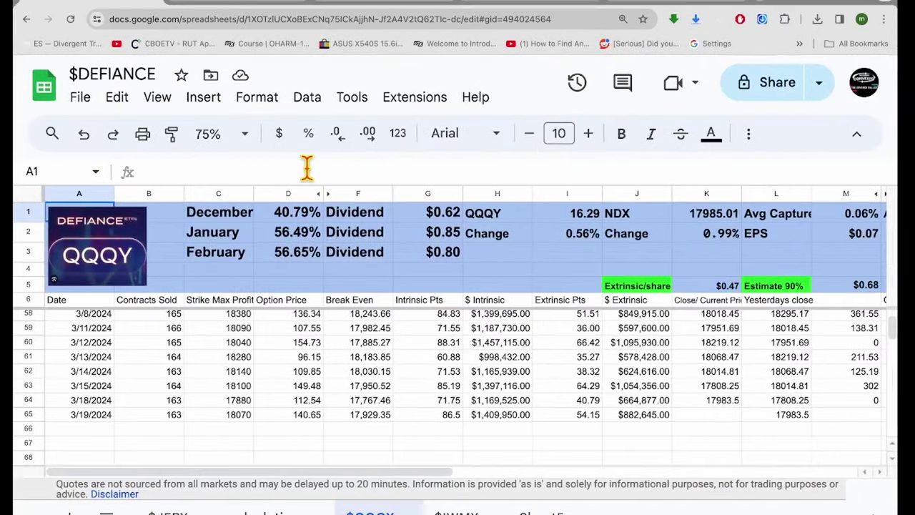
# - Examine the March 2024 QQQY option rows up to 3/19/2024, from contracts sold and strike to original max and realized profit
pyautogui.scroll(1, 152, 393)
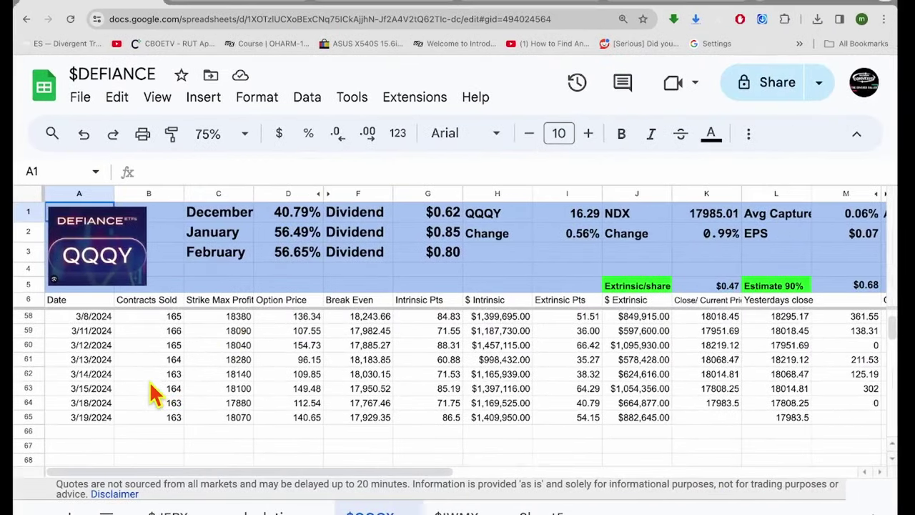
pyautogui.scroll(1, 152, 393)
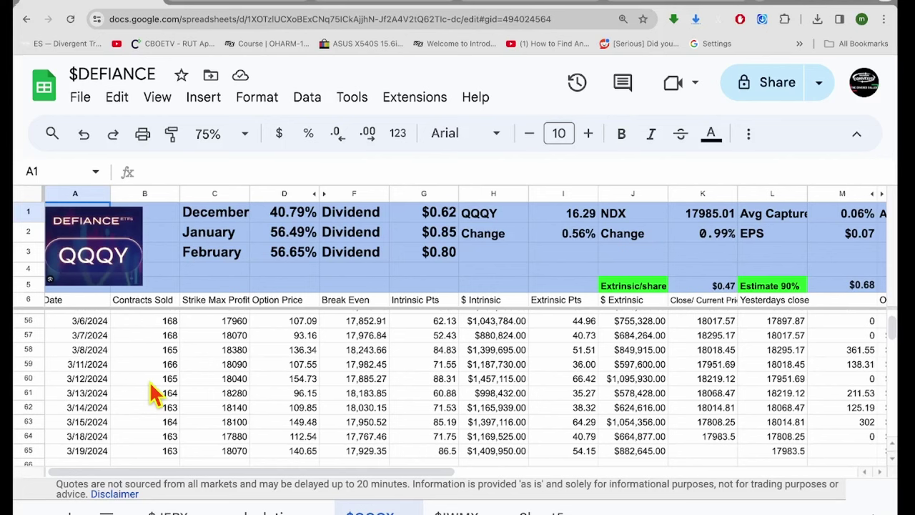
pyautogui.scroll(-1, 152, 392)
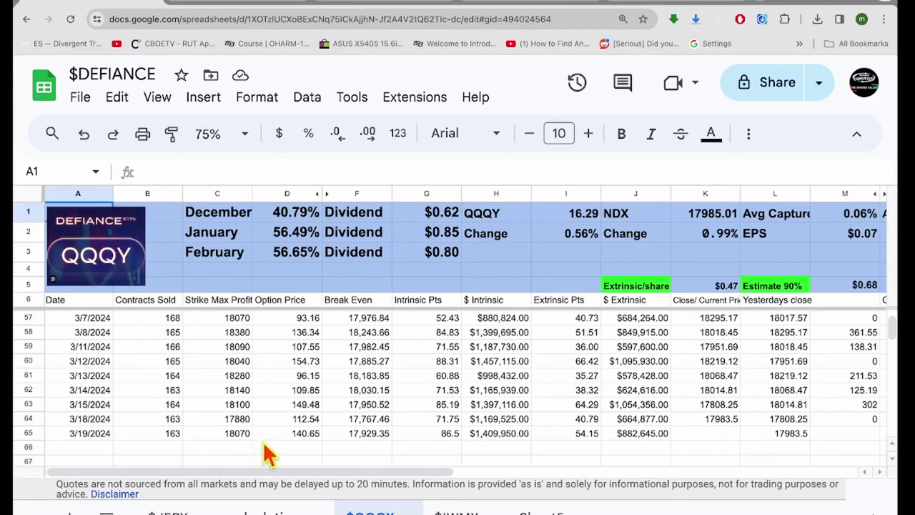
pyautogui.hscroll(5, 579, 437)
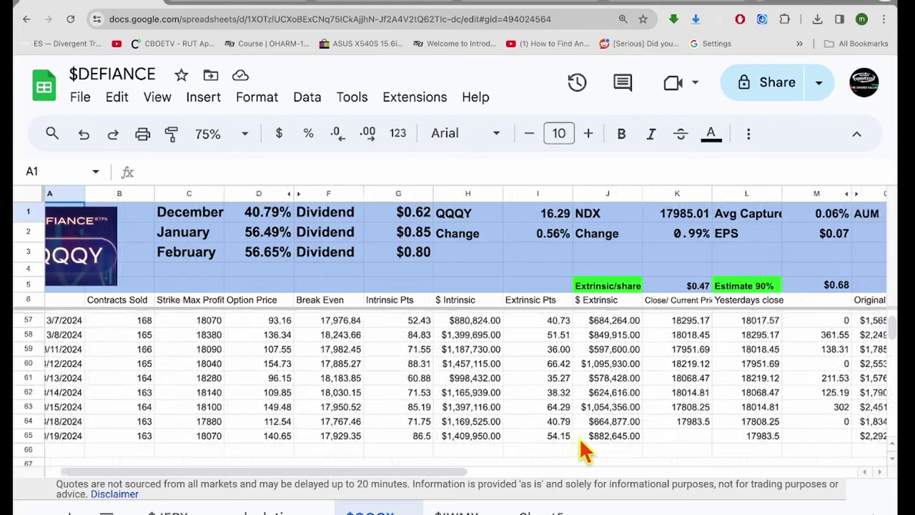
pyautogui.hscroll(1, 581, 441)
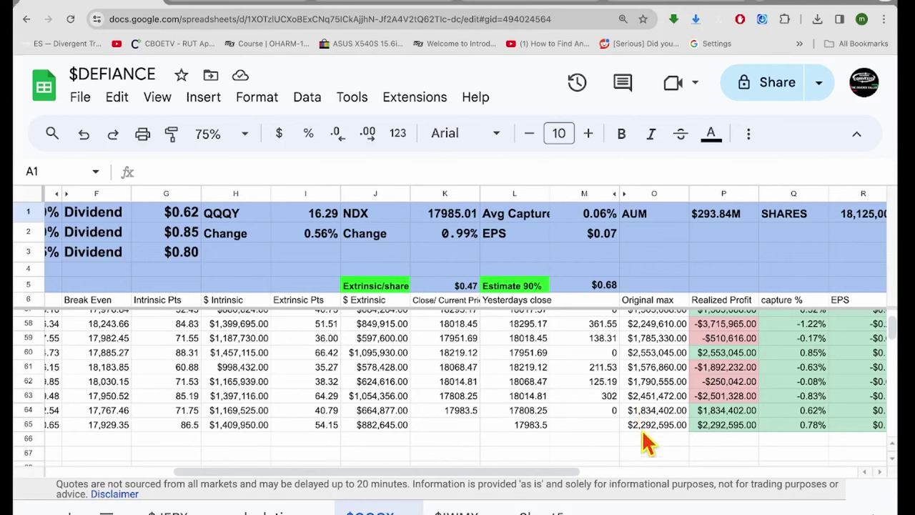
pyautogui.hscroll(-5, 535, 445)
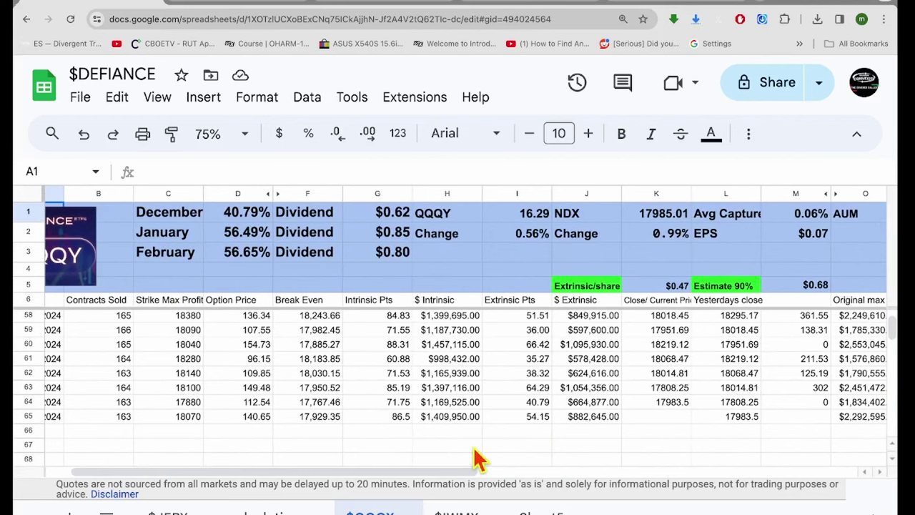
pyautogui.hscroll(-2, 475, 456)
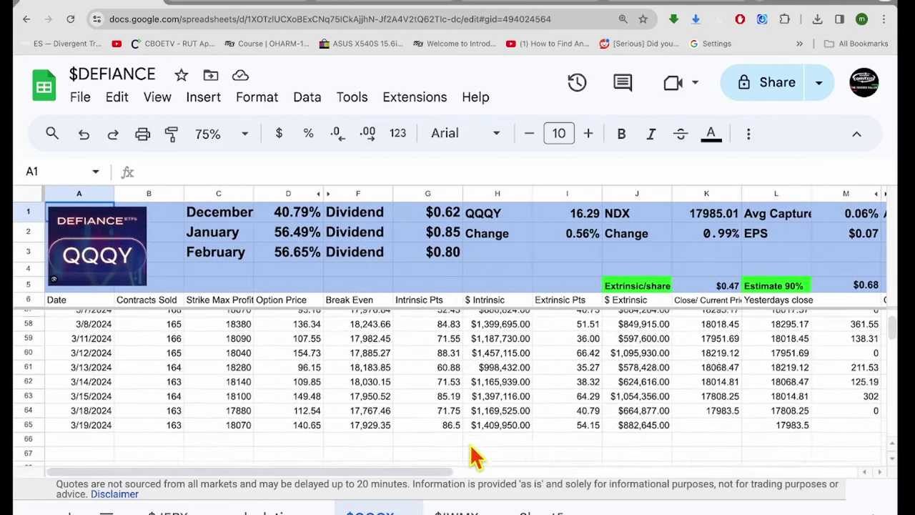
pyautogui.scroll(1, 476, 454)
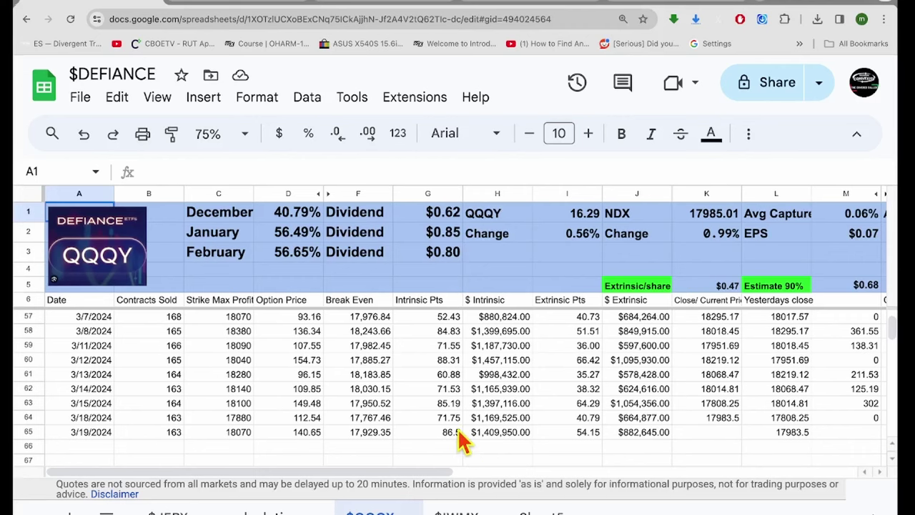
pyautogui.scroll(-2, 461, 440)
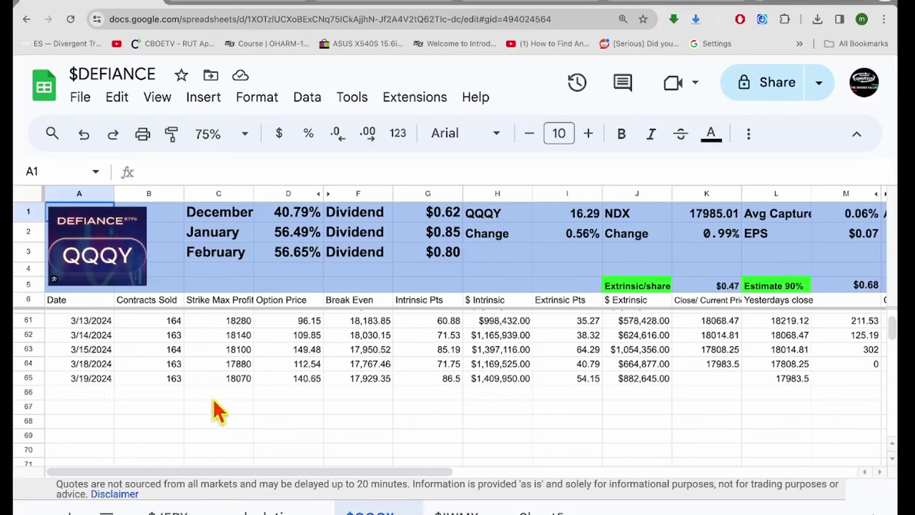
# - Switch to the TradingView chart and load the S&P 500 index with the symbol SPX
pyautogui.click(236, 5)
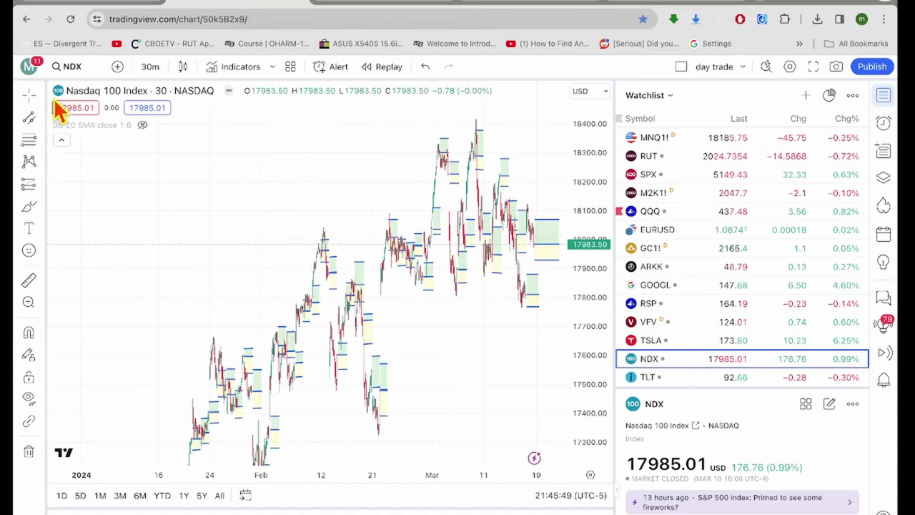
pyautogui.click(77, 71)
pyautogui.write('SPX')
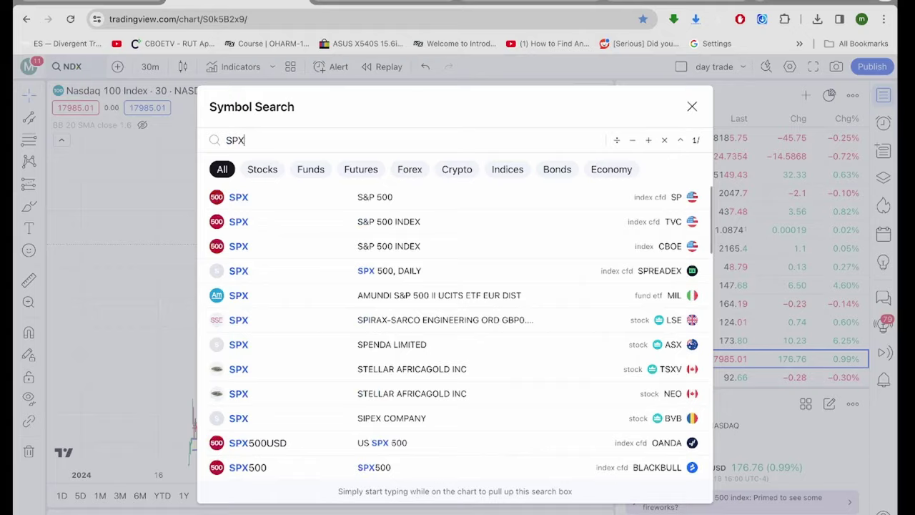
pyautogui.press('Return')
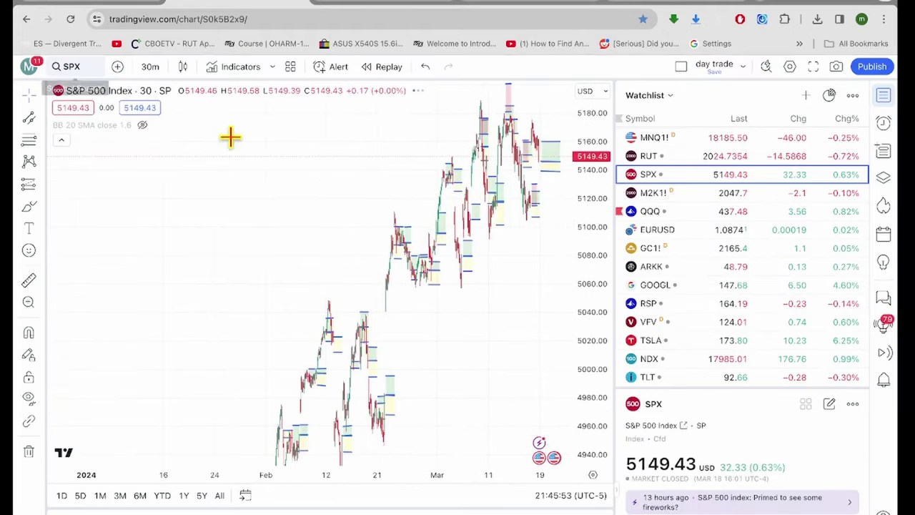
# - Examine the SPX chart's latest price zones and the long horizontal band between 5200 and 5220
pyautogui.moveTo(351, 220); pyautogui.dragTo(253, 245)
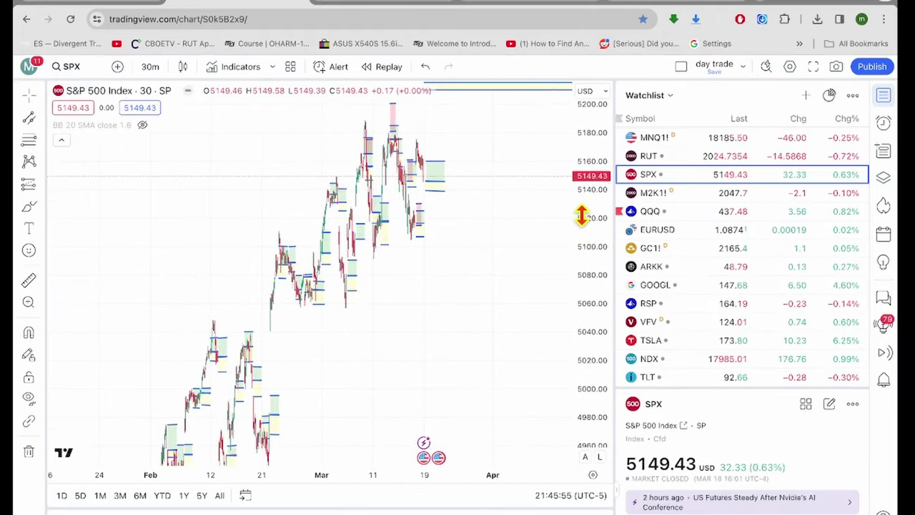
pyautogui.hscroll(10, 523, 212)
pyautogui.moveTo(522, 212); pyautogui.dragTo(555, 317)
pyautogui.moveTo(594, 274); pyautogui.dragTo(600, 266)
pyautogui.moveTo(462, 331); pyautogui.dragTo(364, 417)
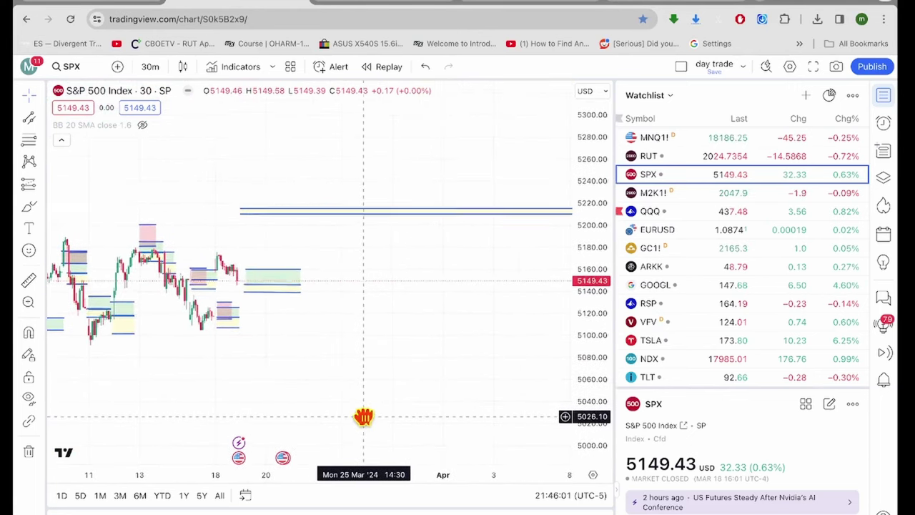
pyautogui.click(414, 209)
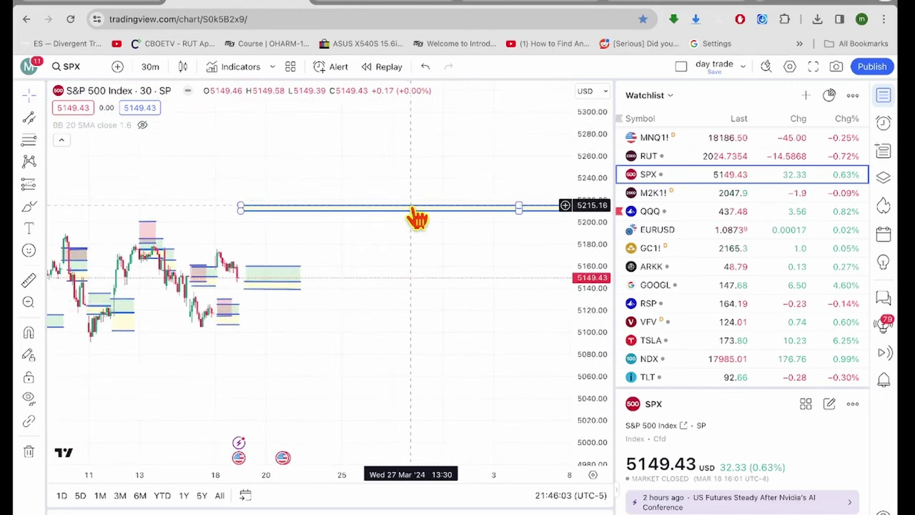
pyautogui.click(265, 286)
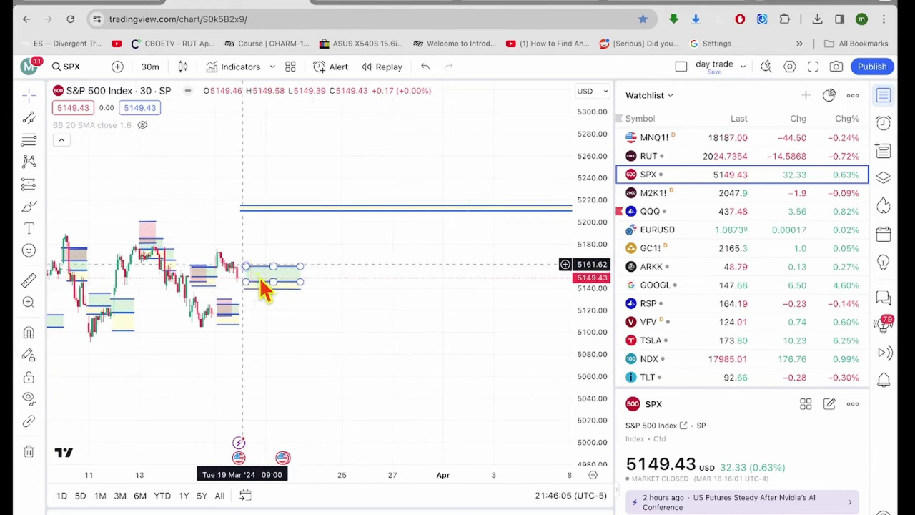
pyautogui.click(276, 262)
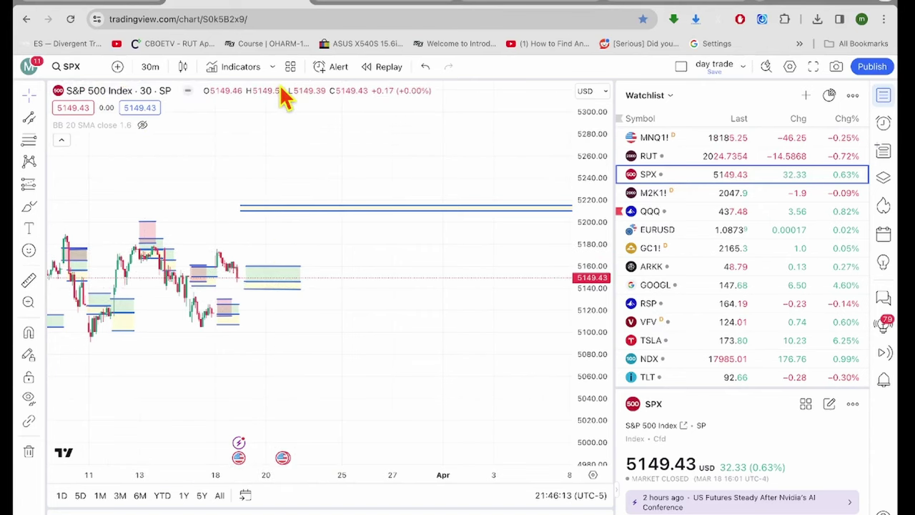
# - Recheck the $DEFIANCE spreadsheet, return to the TradingView chart and load the Nasdaq 100 index with the symbol NDX
pyautogui.click(113, 8)
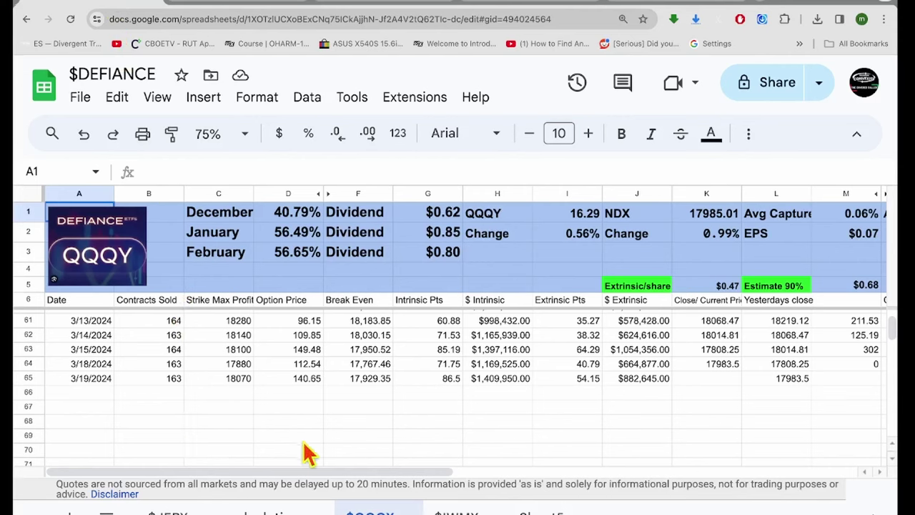
pyautogui.click(243, 9)
pyautogui.click(75, 67)
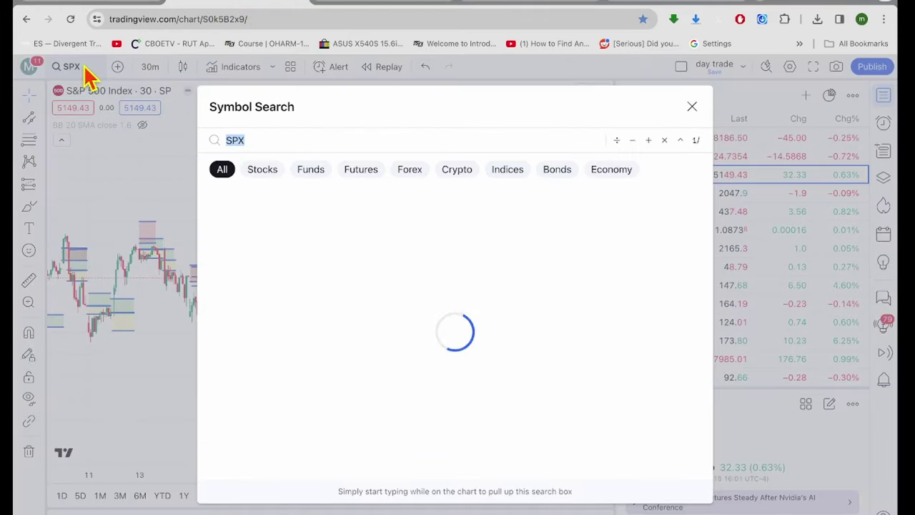
pyautogui.write('NDX')
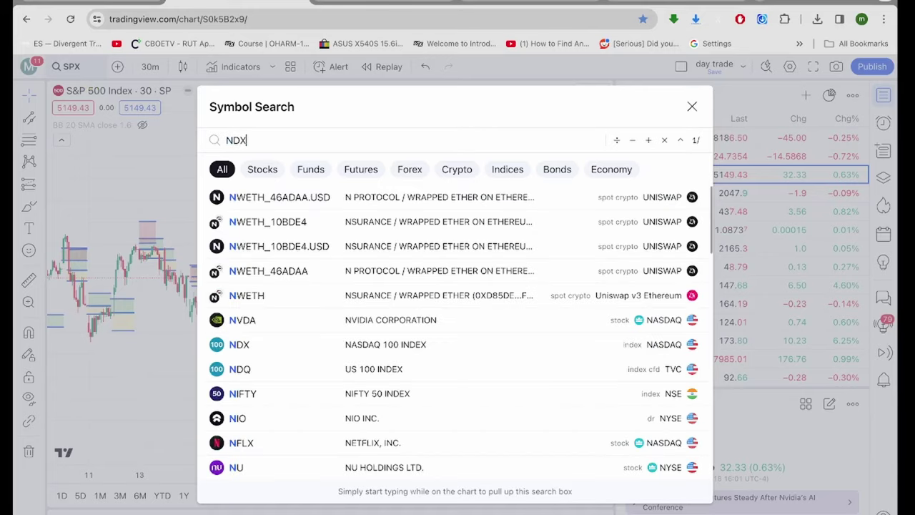
pyautogui.press('Return')
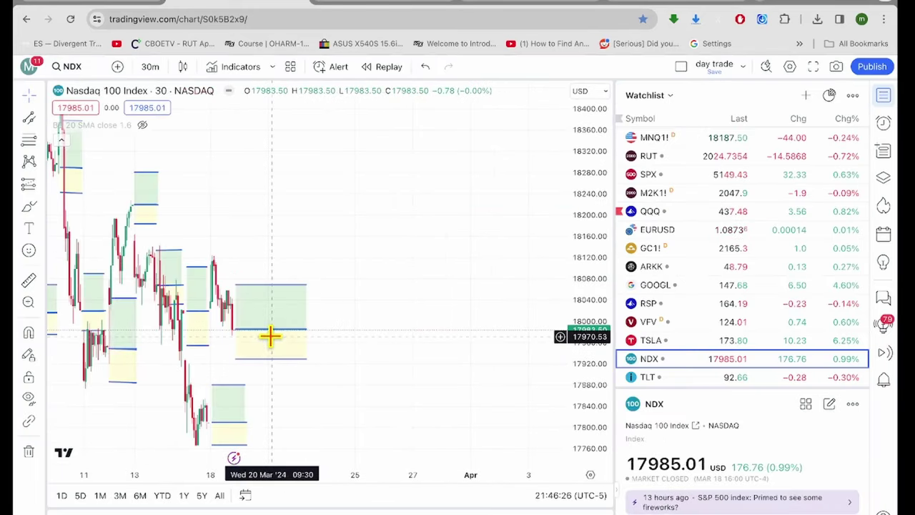
# - Inspect the green and yellow option zones for the latest sessions on the NDX chart
pyautogui.click(271, 289)
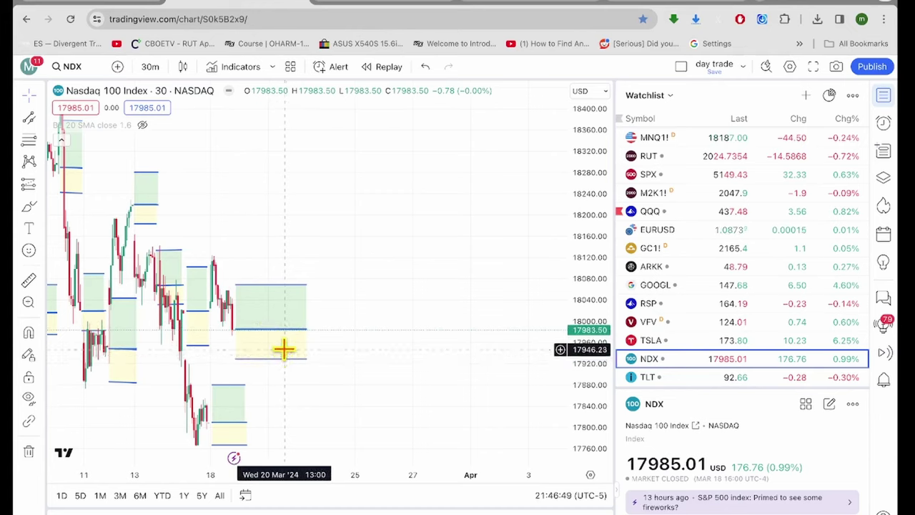
pyautogui.click(298, 295)
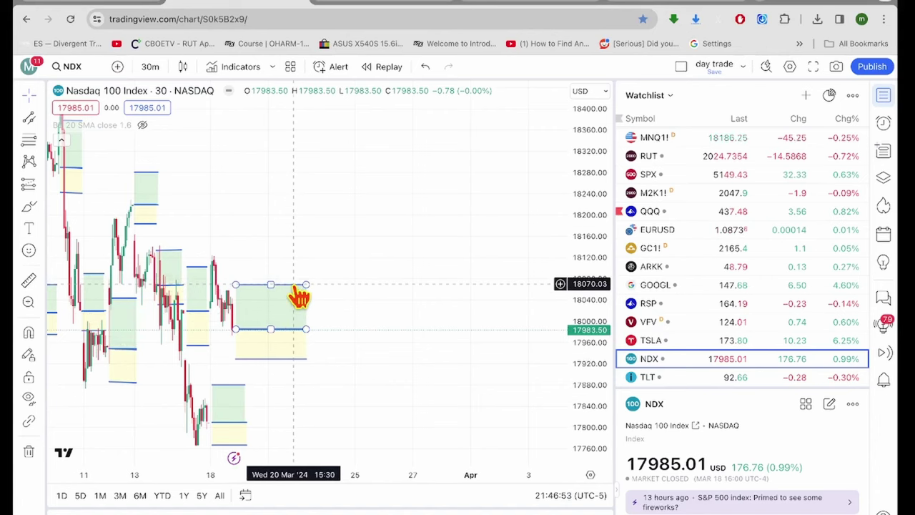
pyautogui.click(292, 230)
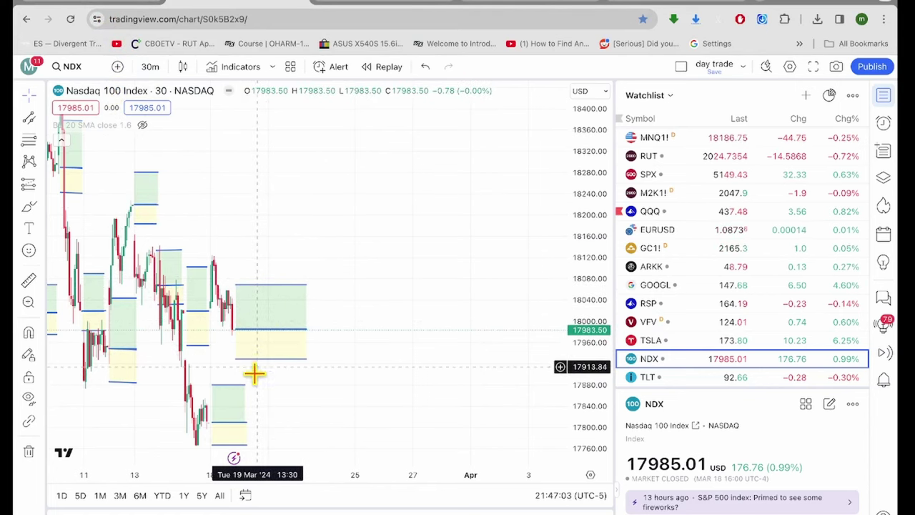
pyautogui.click(239, 421)
pyautogui.click(196, 321)
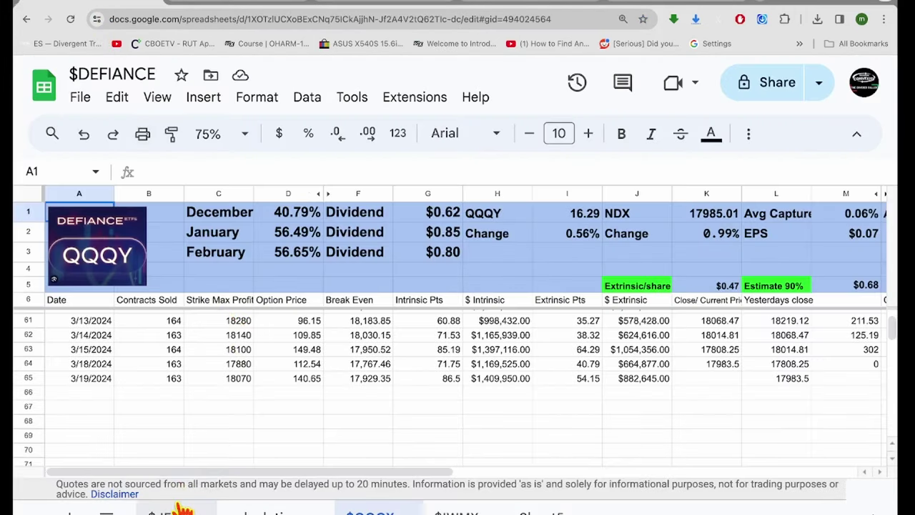
# - Open the $JEPY sheet of the $DEFIANCE spreadsheet and examine the rows up to 3/19/2024, from strike and option price to running total and EPS
pyautogui.click(181, 509)
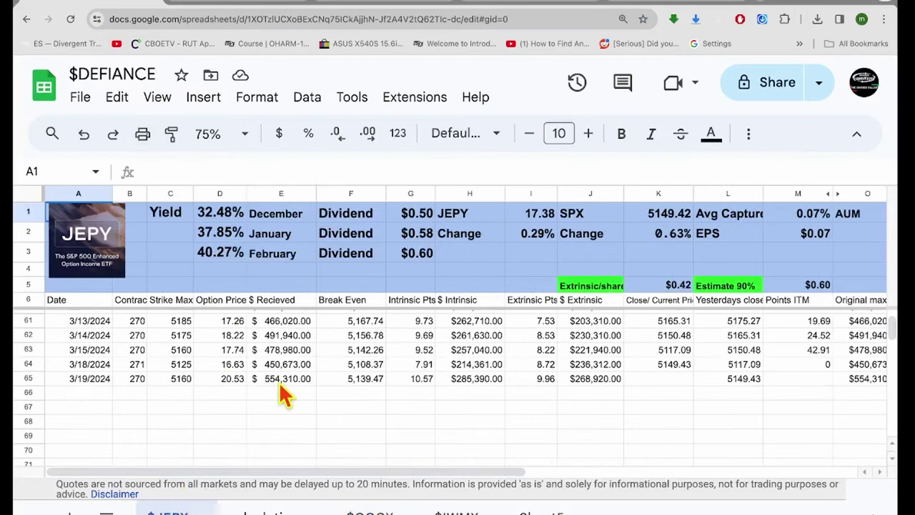
pyautogui.scroll(1, 284, 393)
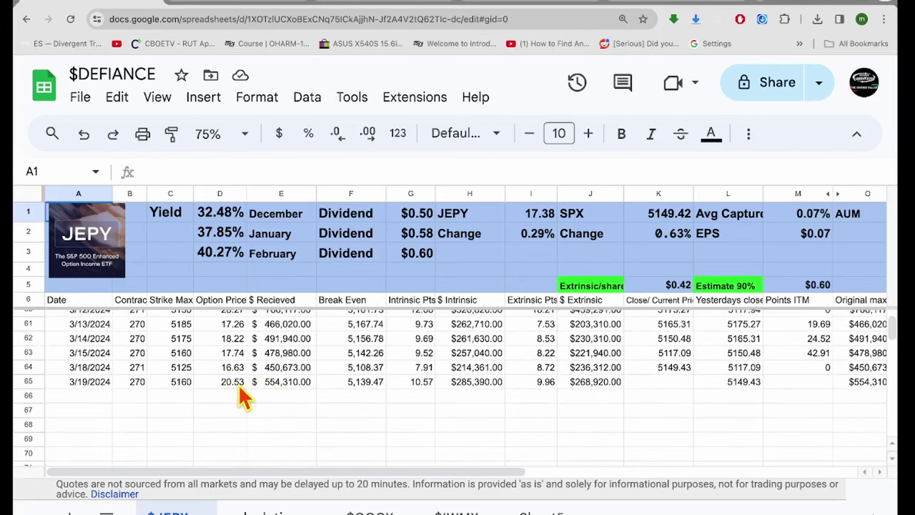
pyautogui.scroll(1, 214, 425)
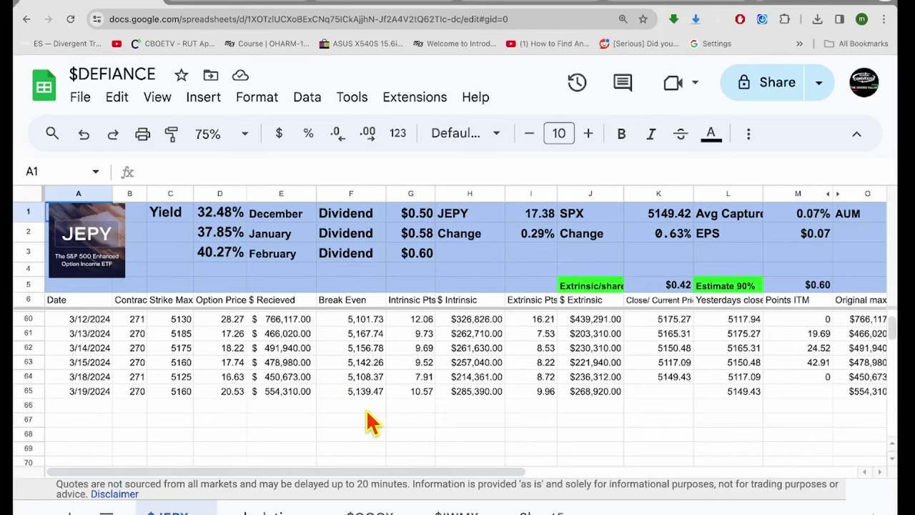
pyautogui.hscroll(8, 366, 413)
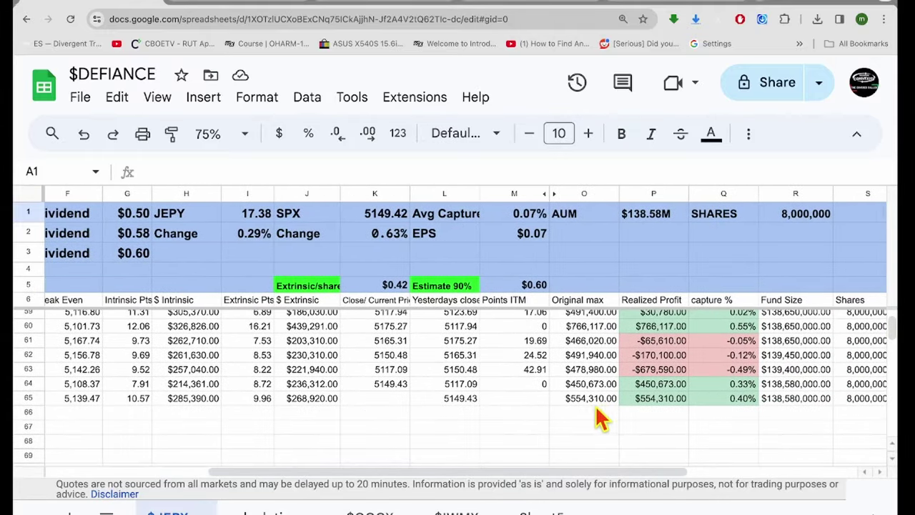
pyautogui.hscroll(6, 582, 418)
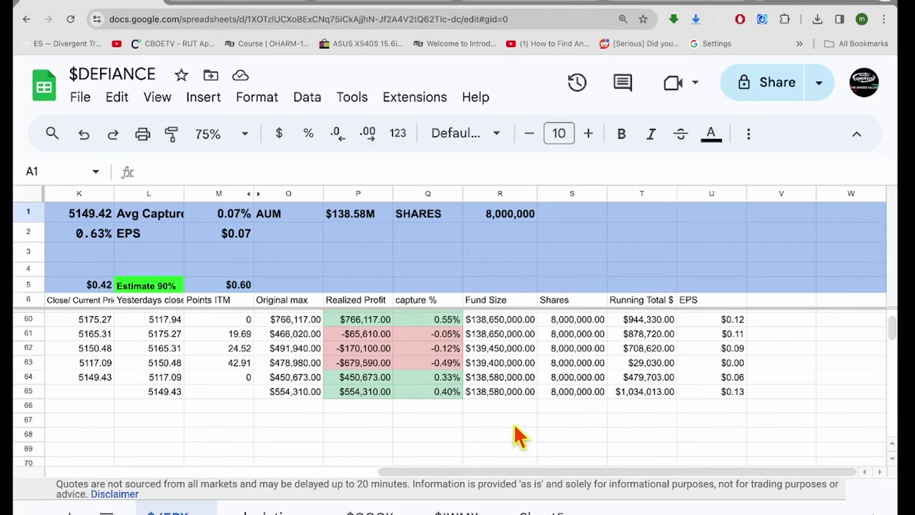
pyautogui.hscroll(-10, 449, 445)
pyautogui.hscroll(-3, 449, 446)
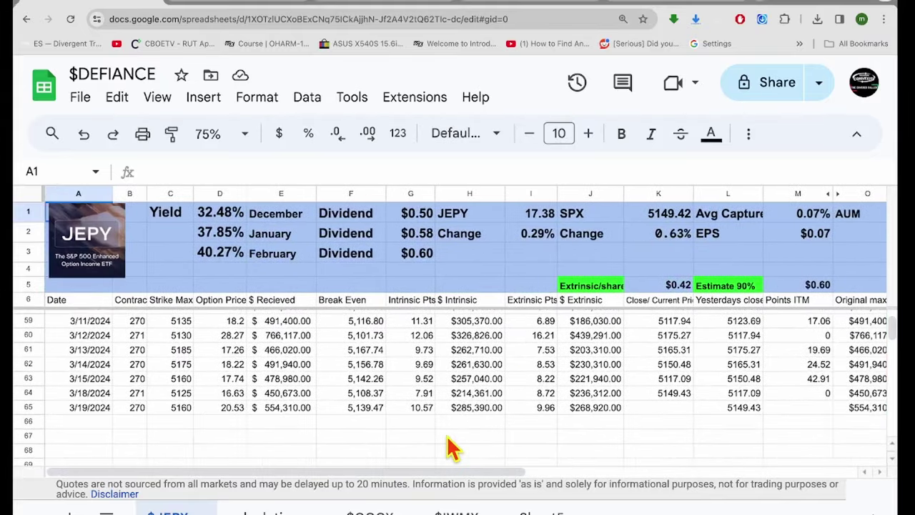
pyautogui.hscroll(5, 449, 445)
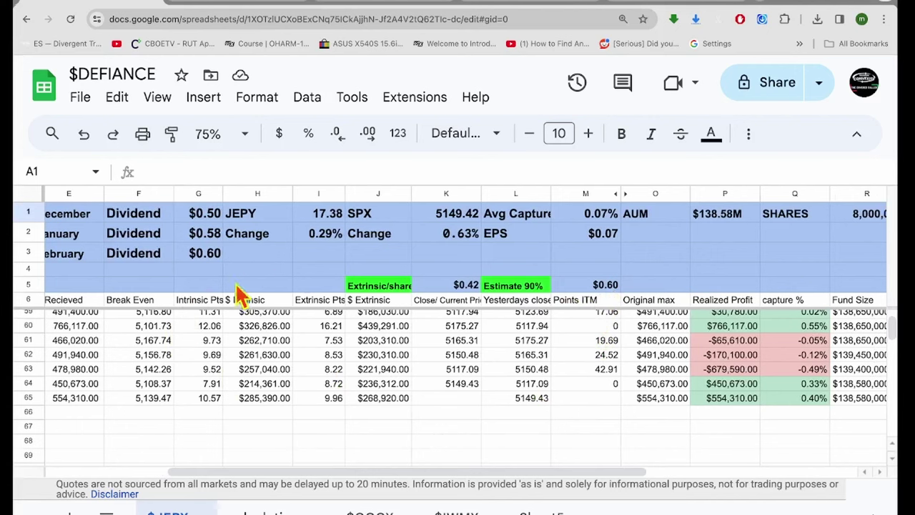
pyautogui.hscroll(-5, 172, 361)
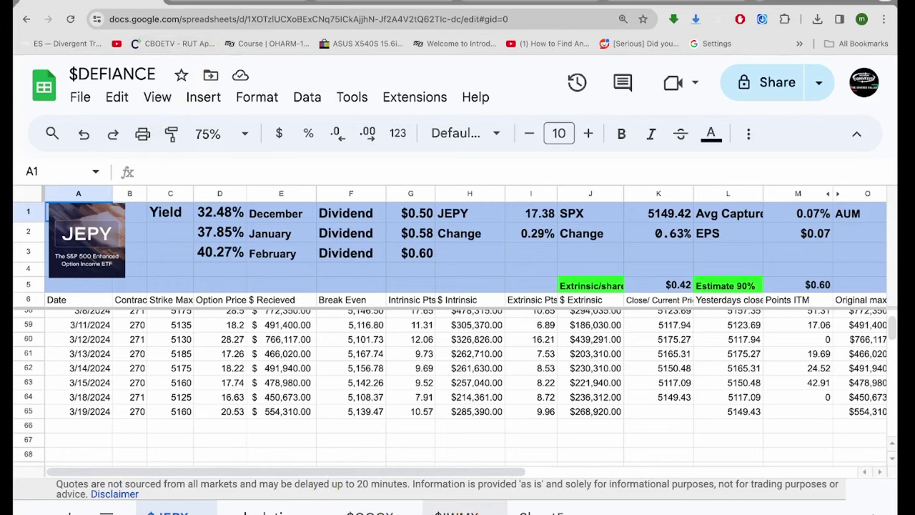
# - Open the $IWMY sheet of the $DEFIANCE spreadsheet and inspect the 3/18/2024 error cell and the 3/15/2024 points ITM formula
pyautogui.click(456, 512)
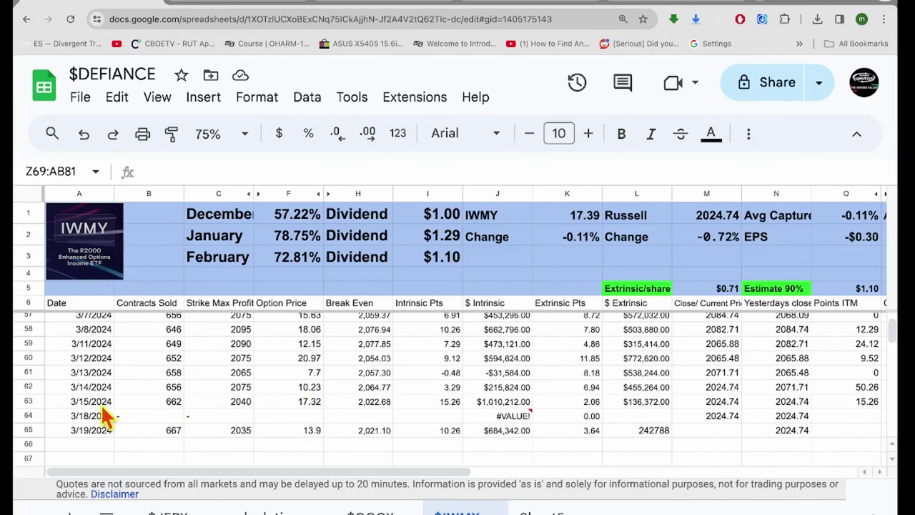
pyautogui.moveTo(533, 417)
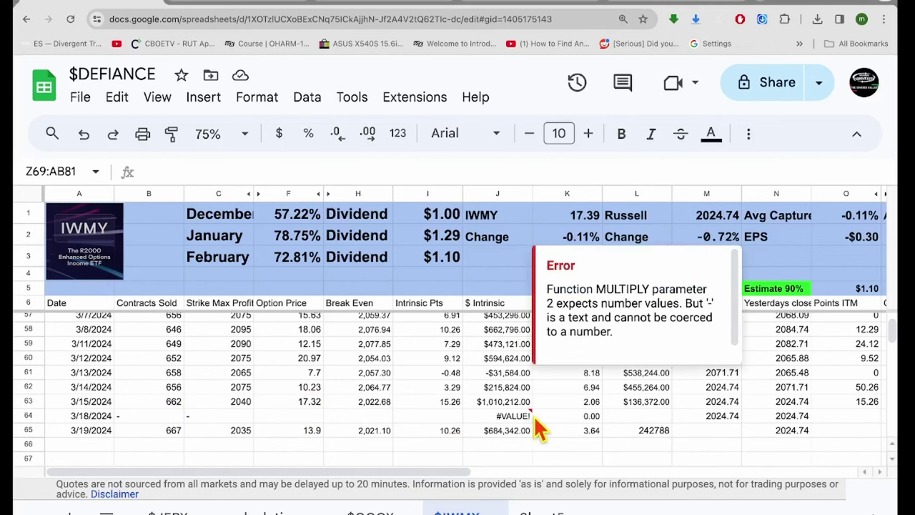
pyautogui.hscroll(5, 534, 415)
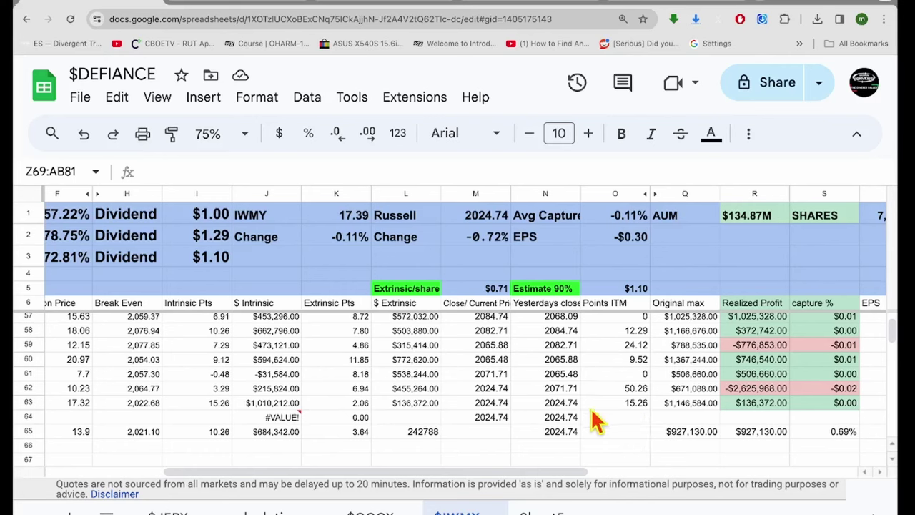
pyautogui.click(636, 405)
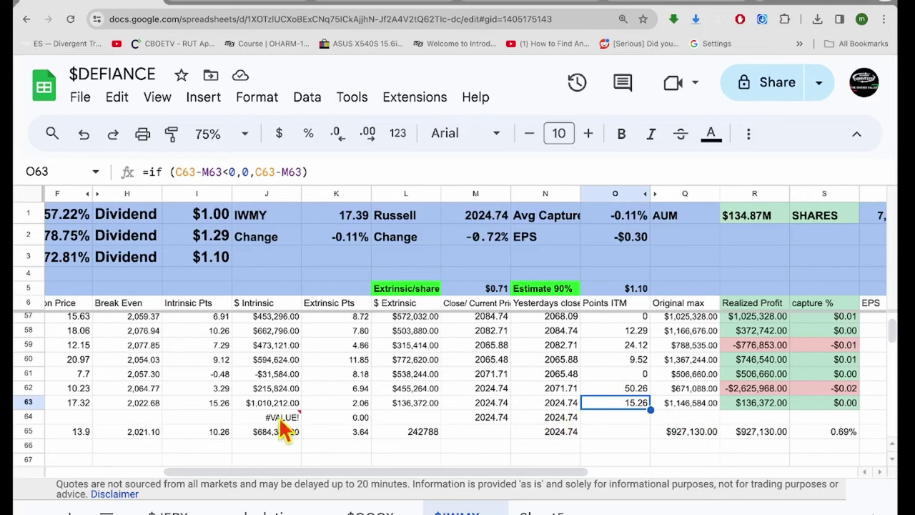
pyautogui.hscroll(1, 389, 446)
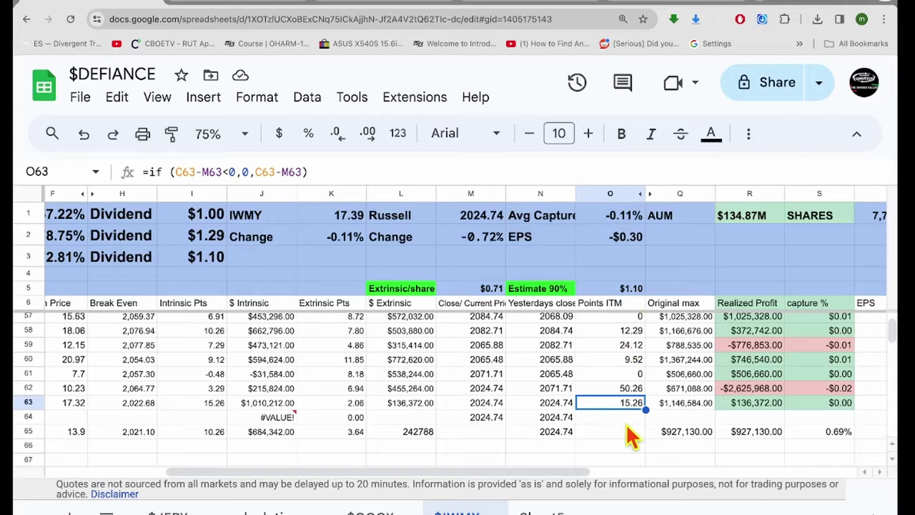
# - Examine realized profit, EPS, fund size, shares and running totals in the latest rows of the $IWMY sheet
pyautogui.hscroll(8, 629, 436)
pyautogui.scroll(-1, 625, 438)
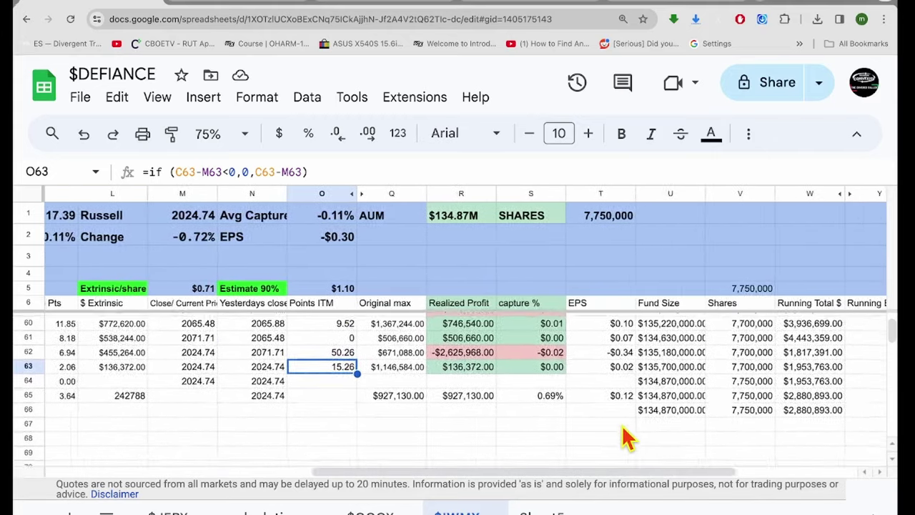
pyautogui.scroll(-1, 625, 437)
pyautogui.hscroll(1, 626, 438)
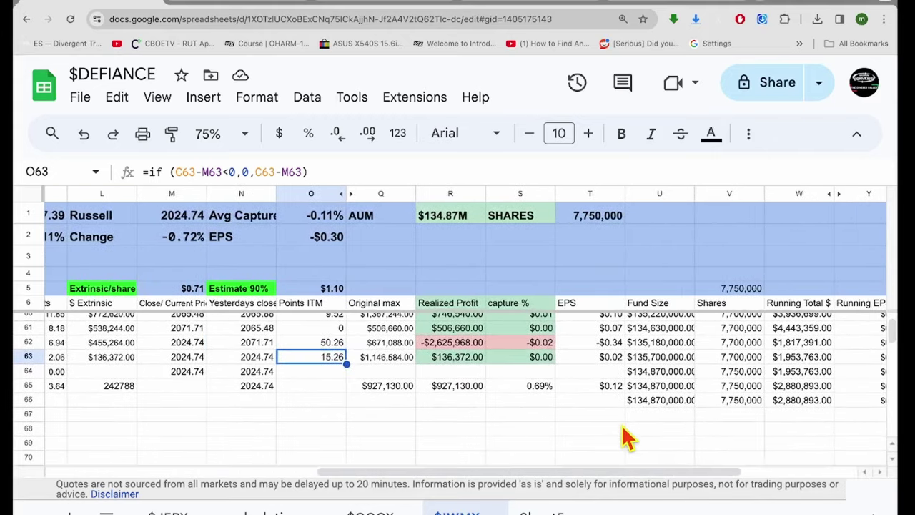
pyautogui.hscroll(7, 621, 424)
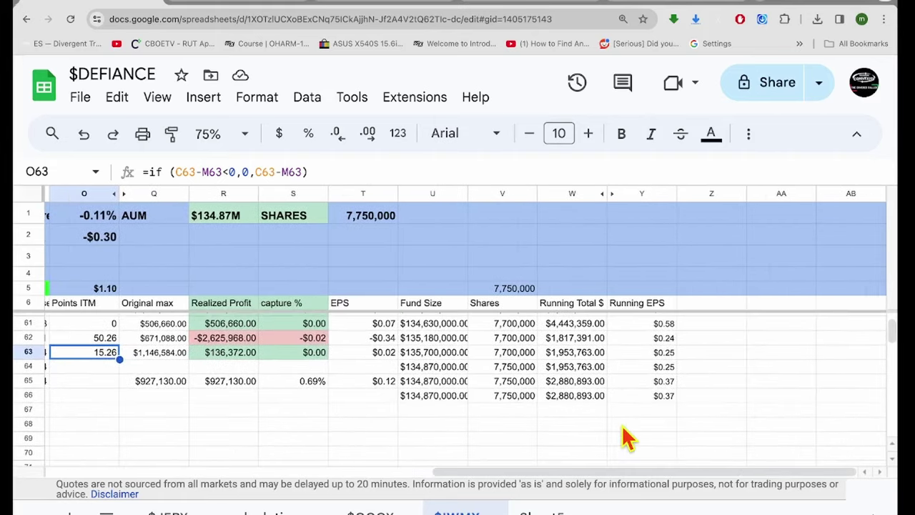
pyautogui.hscroll(-3, 621, 424)
pyautogui.hscroll(-3, 623, 428)
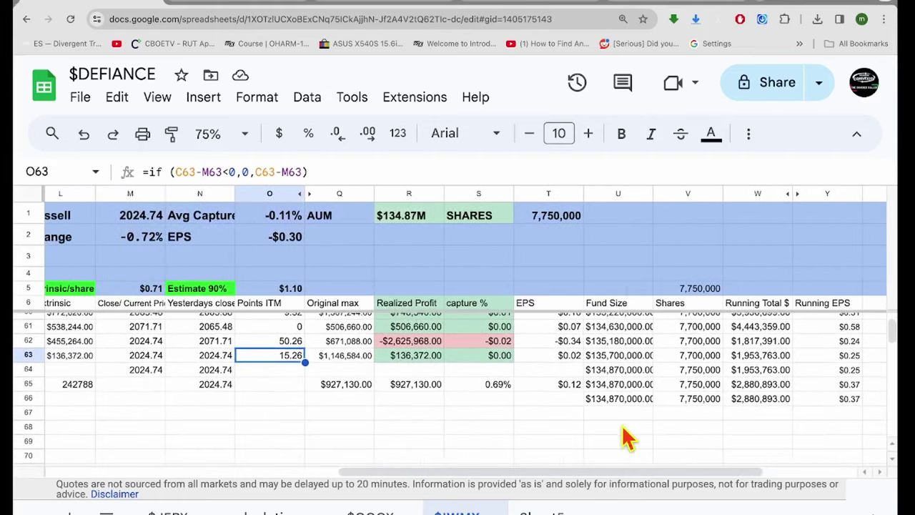
pyautogui.hscroll(2, 614, 406)
pyautogui.scroll(1, 613, 406)
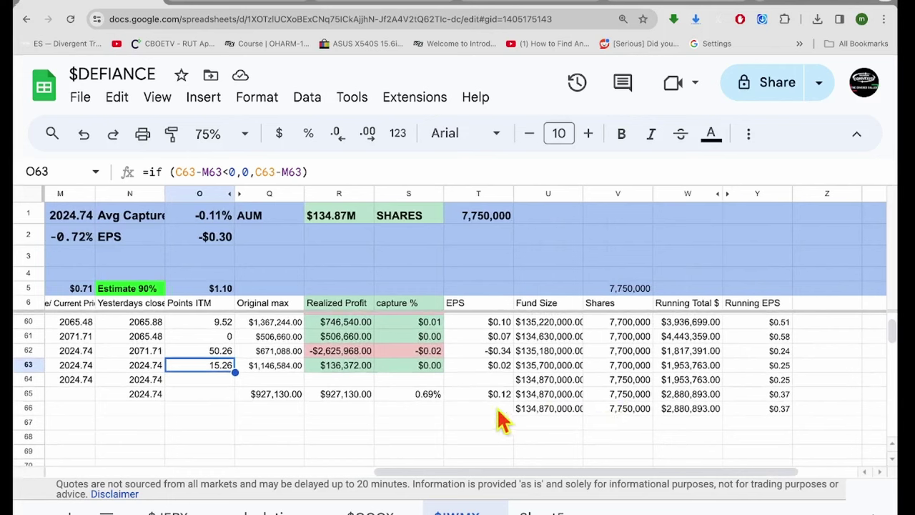
# - Clear the fund size, shares, running total and running EPS cells in the extra row 66 below the 3/19/2024 entry
pyautogui.click(529, 409)
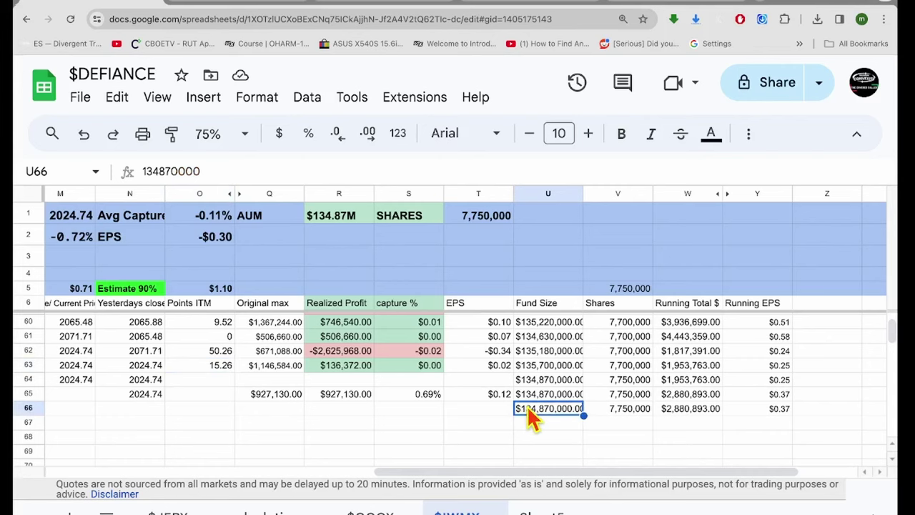
pyautogui.press('Delete')
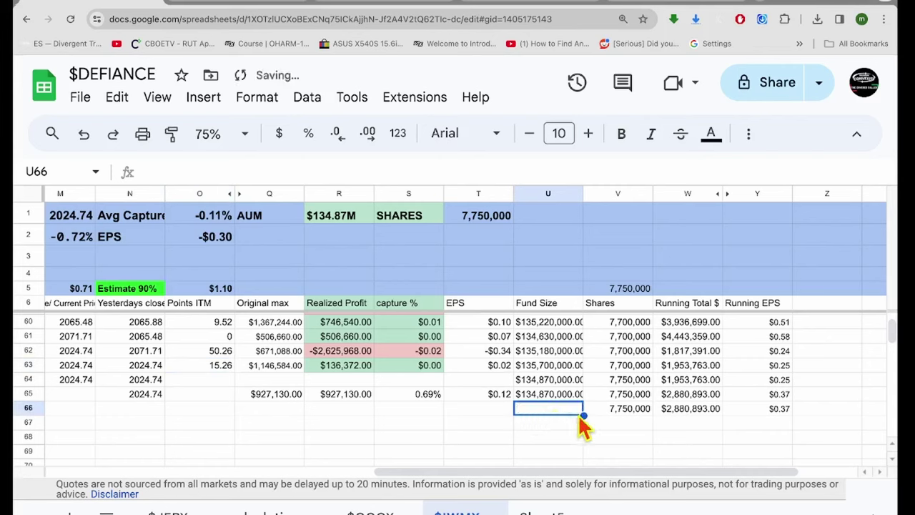
pyautogui.click(614, 411)
pyautogui.press('Delete')
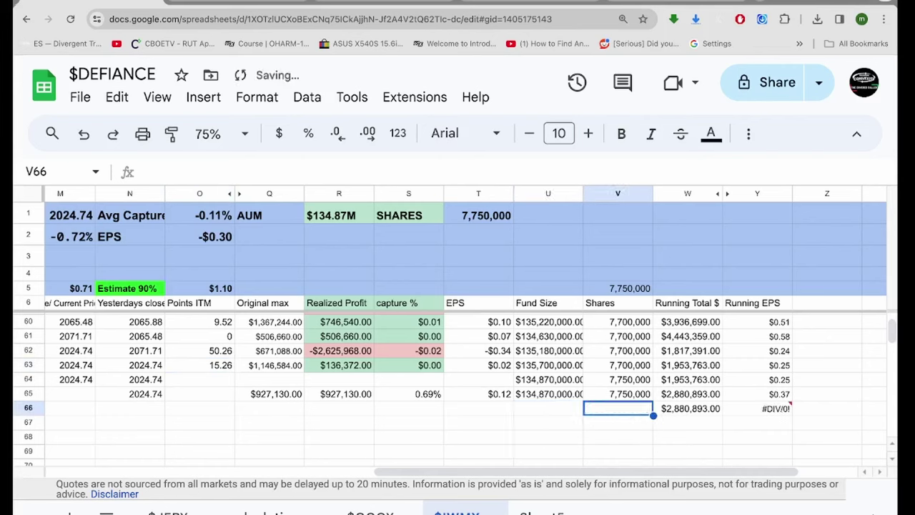
pyautogui.click(686, 410)
pyautogui.press('Delete')
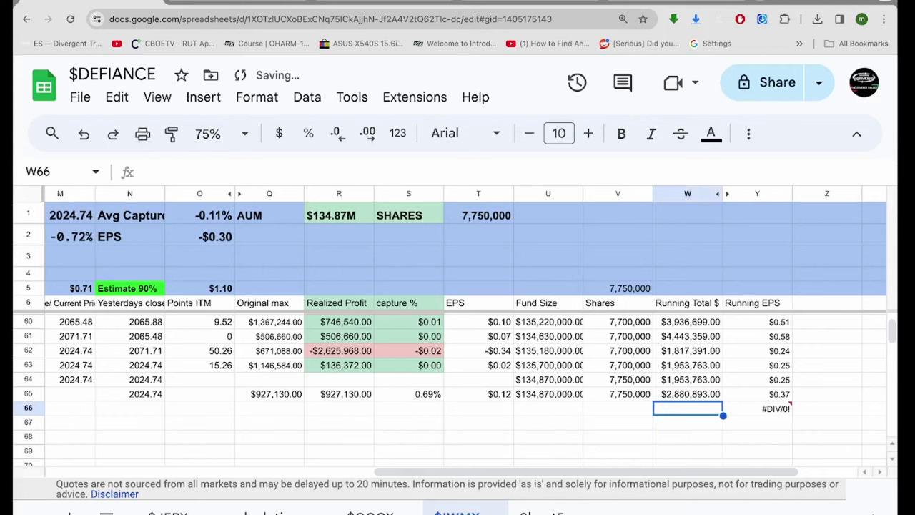
pyautogui.click(752, 408)
pyautogui.press('Delete')
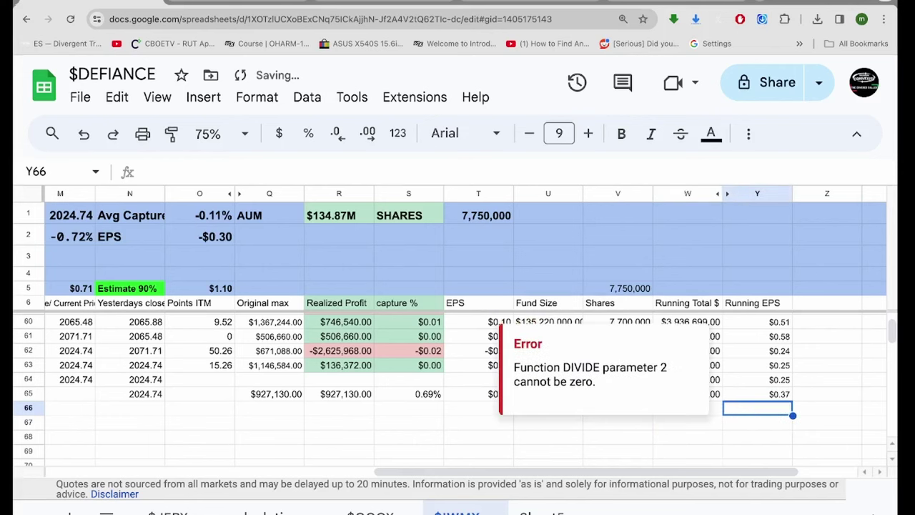
pyautogui.click(279, 450)
# - Examine the 3/19/2024 IWMY trade from contracts sold, strike and option price through original max to running EPS
pyautogui.hscroll(-10, 279, 449)
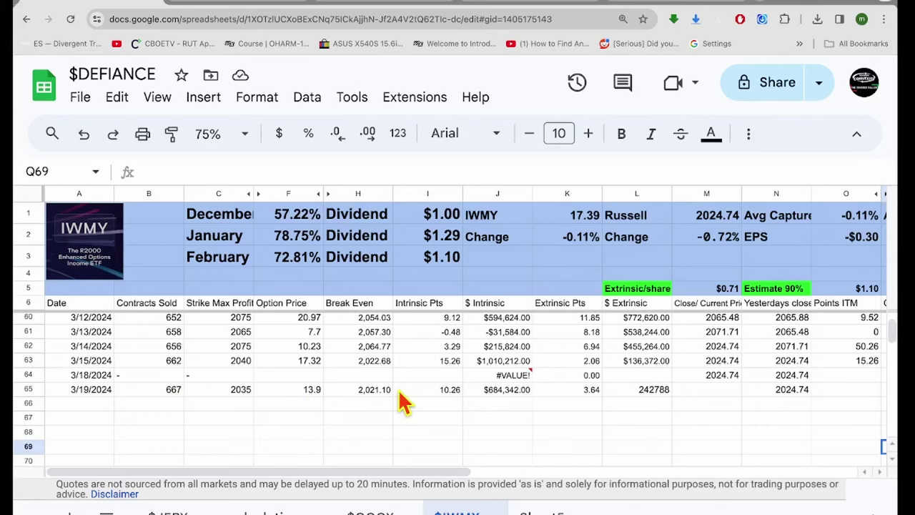
pyautogui.hscroll(2, 490, 417)
pyautogui.scroll(-1, 490, 417)
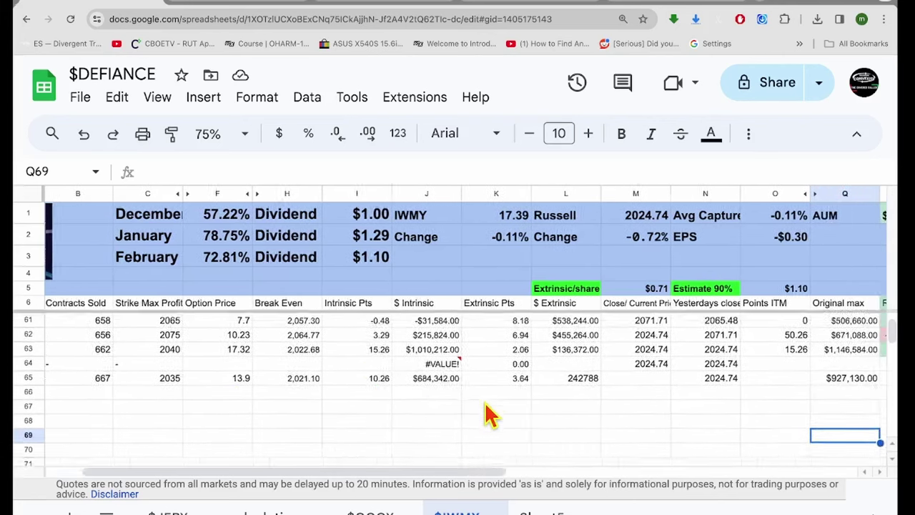
pyautogui.hscroll(-2, 491, 418)
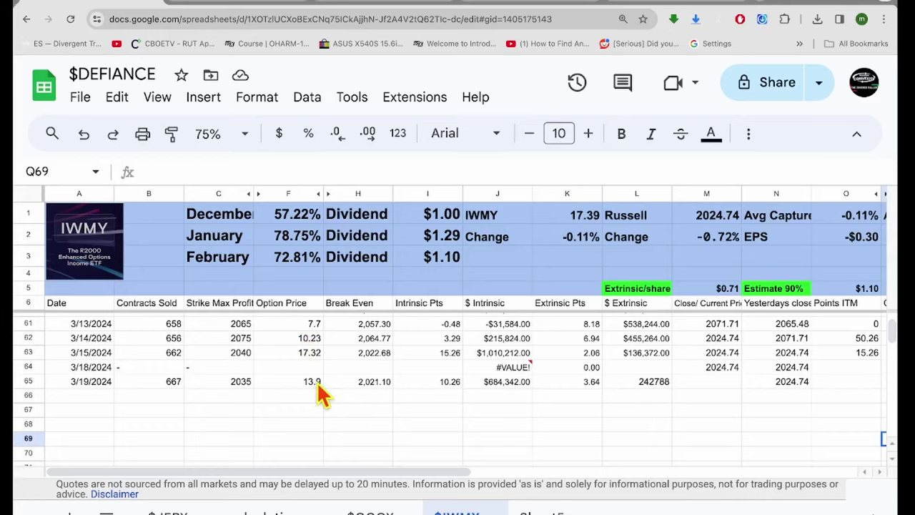
pyautogui.hscroll(6, 318, 388)
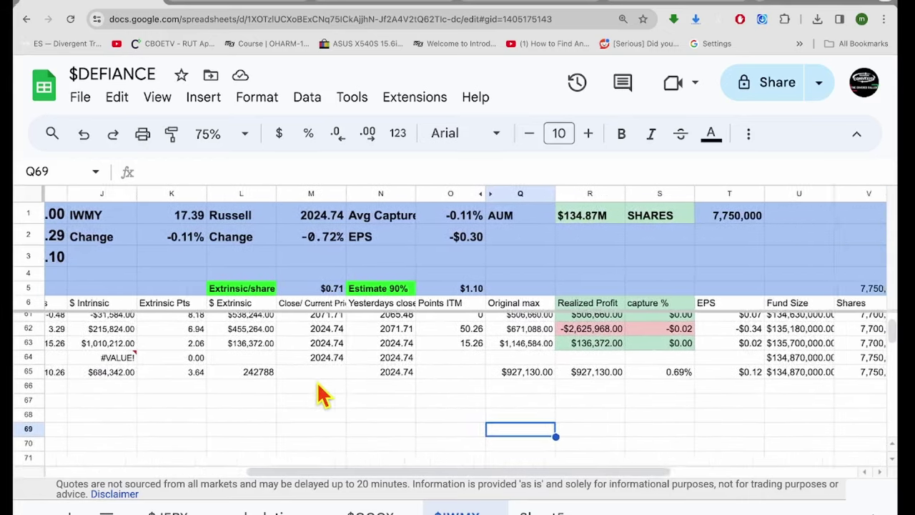
pyautogui.hscroll(1, 322, 395)
pyautogui.hscroll(1, 316, 382)
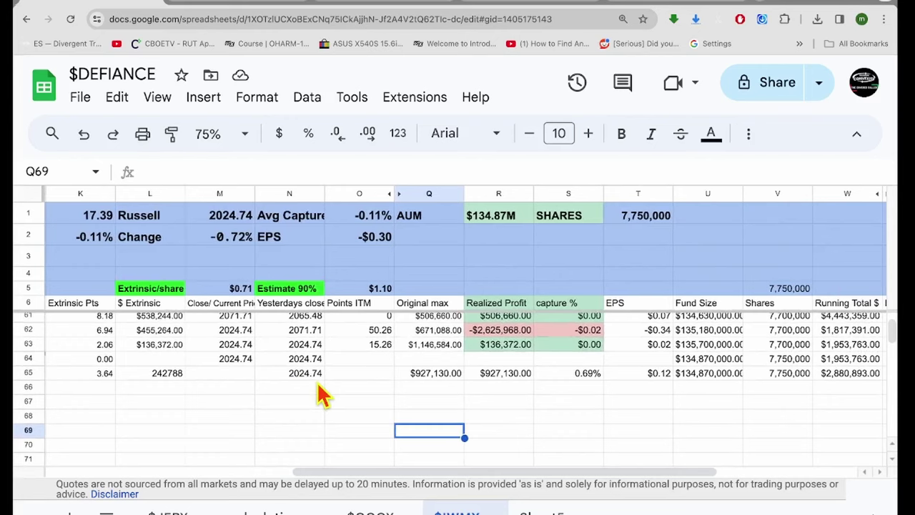
pyautogui.hscroll(1, 318, 384)
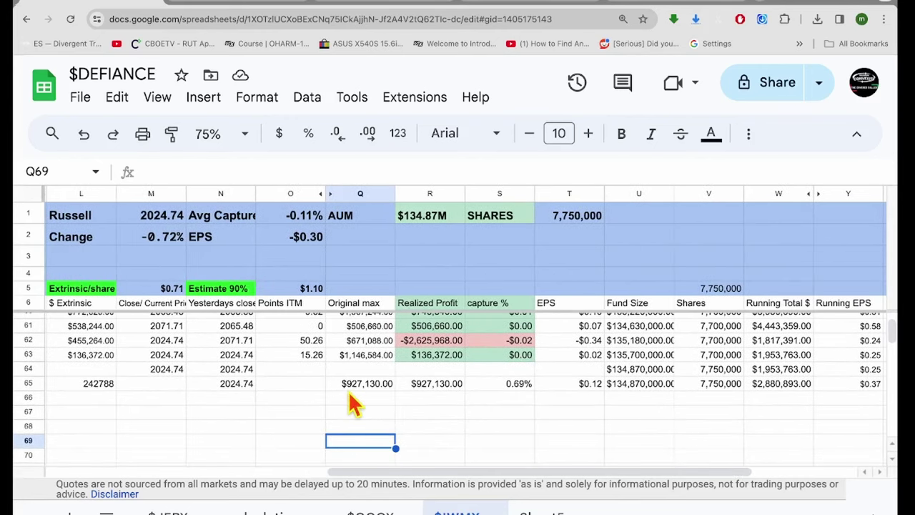
pyautogui.hscroll(2, 354, 404)
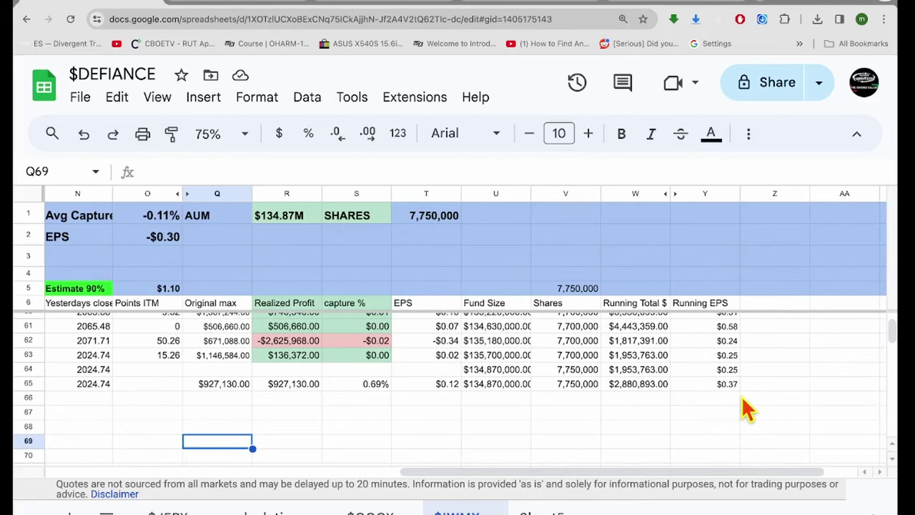
pyautogui.hscroll(-6, 704, 404)
pyautogui.hscroll(-1, 704, 406)
pyautogui.scroll(1, 704, 406)
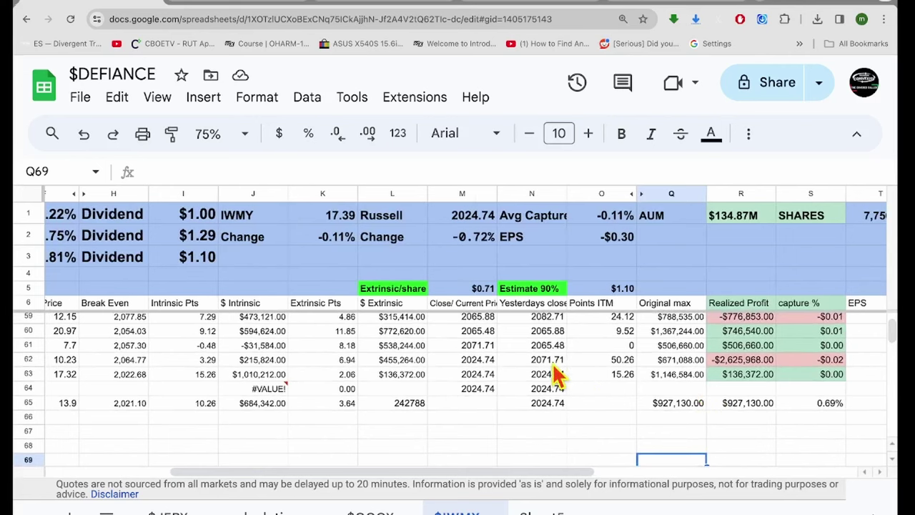
pyautogui.hscroll(-1, 304, 422)
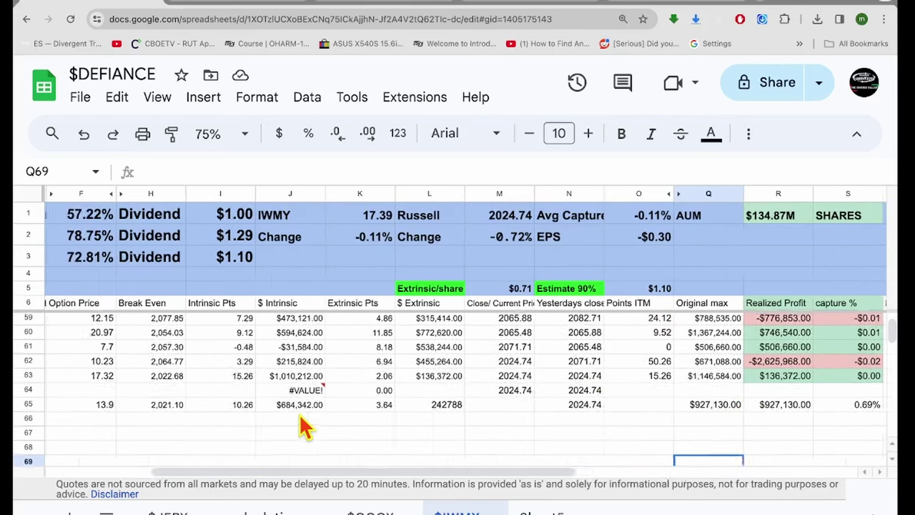
pyautogui.hscroll(-5, 304, 427)
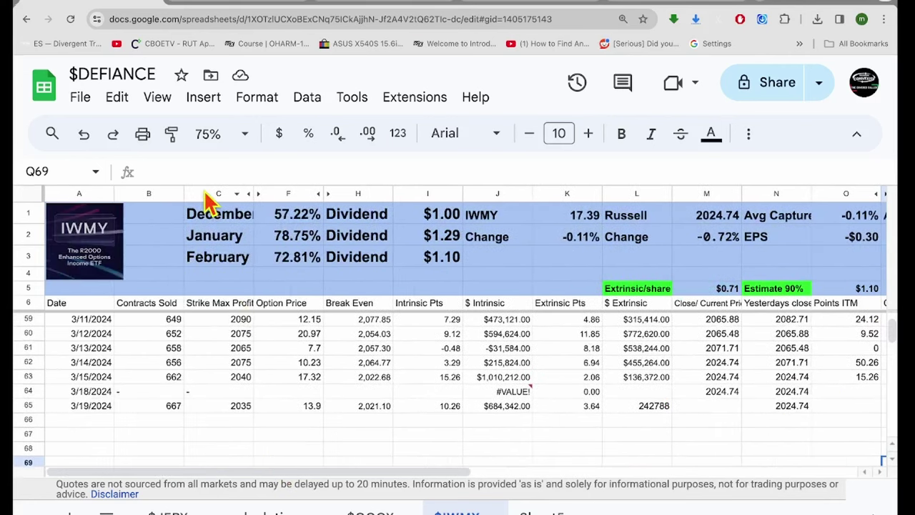
# - Switch to the TradingView chart and load the US Small Cap 2000 index with the symbol RUT
pyautogui.click(220, 4)
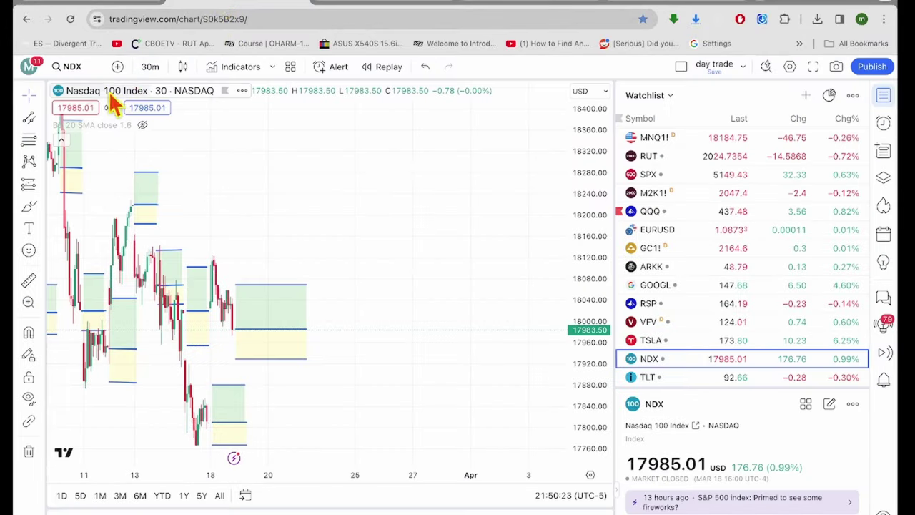
pyautogui.click(75, 67)
pyautogui.write('RU')
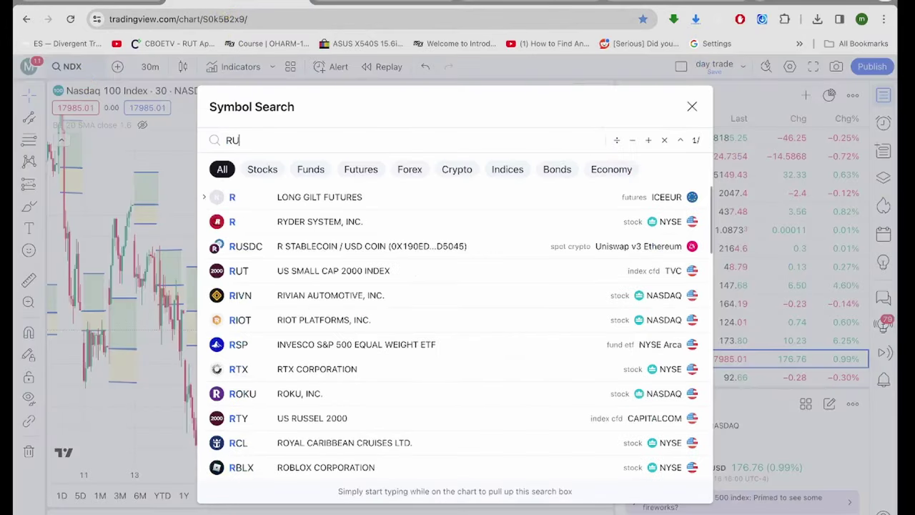
pyautogui.write('T')
pyautogui.press('Return')
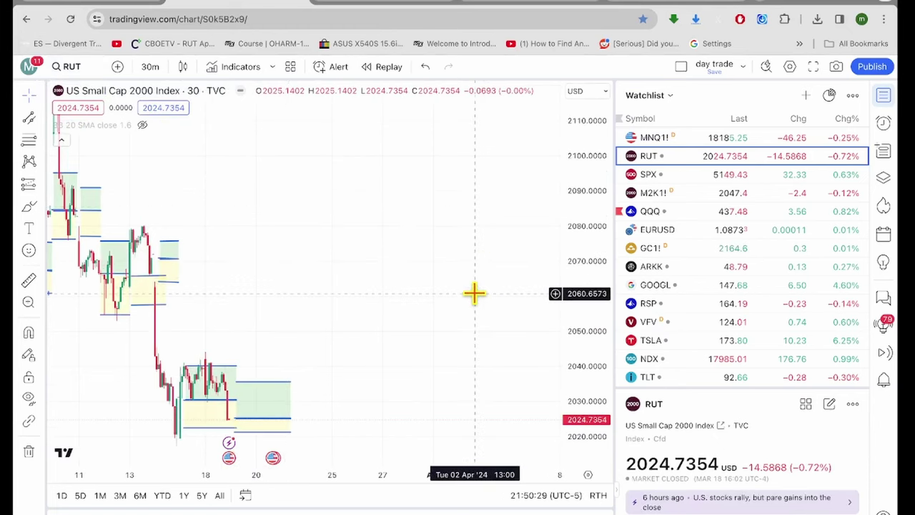
# - Inspect the green and yellow option zones for the latest sessions on the RUT chart
pyautogui.moveTo(474, 293); pyautogui.dragTo(533, 227)
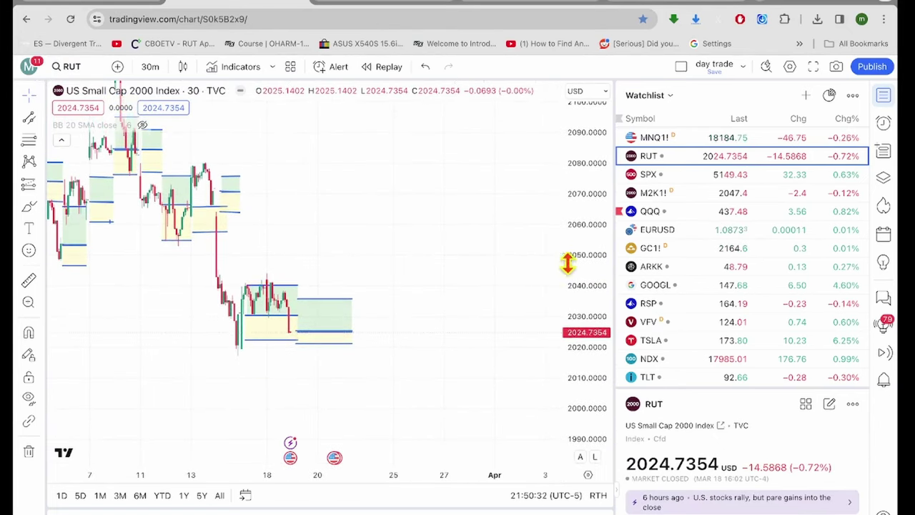
pyautogui.scroll(2, 527, 255)
pyautogui.scroll(1, 527, 255)
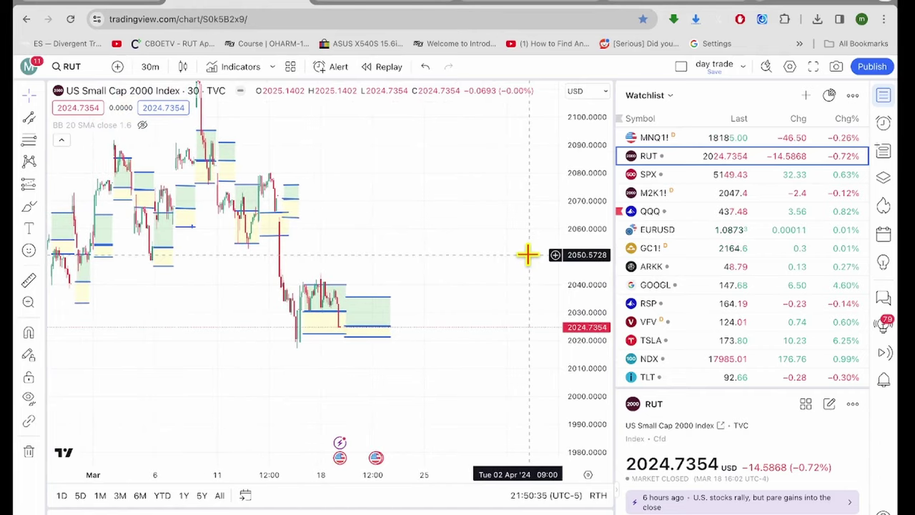
# - Check the top holdings on Defiance's JEPY fund page
pyautogui.hotkey('ctrl', 'Right')
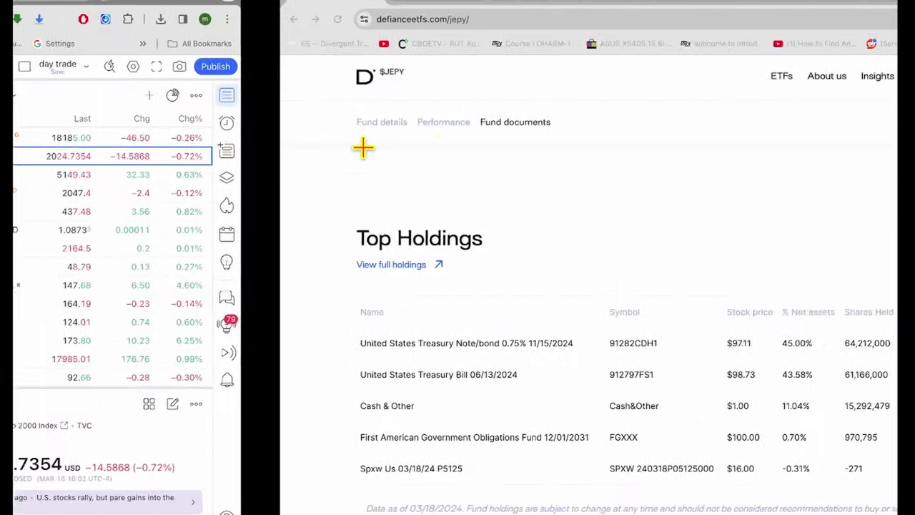
pyautogui.hotkey('ctrl', 'Left')
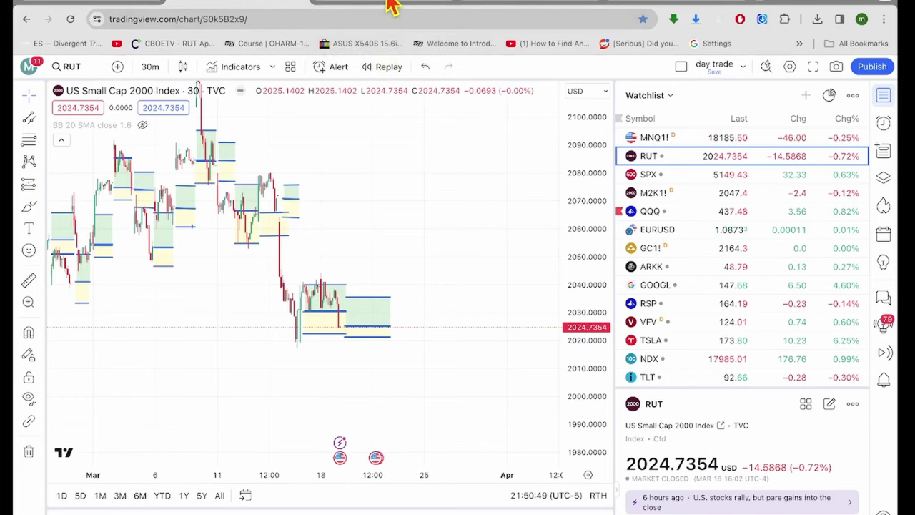
pyautogui.click(391, 6)
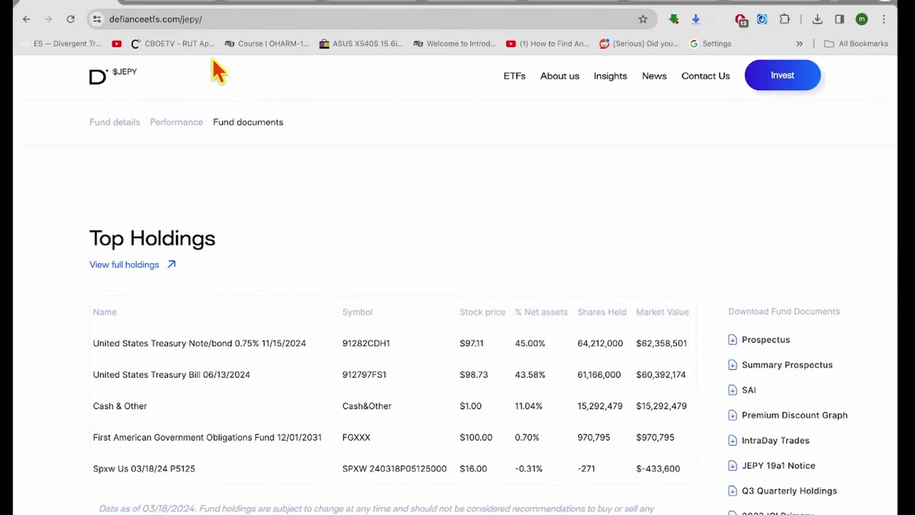
# - Switch to OptionStrat and open the TRES trade from the account's saved strategies
pyautogui.click(255, 3)
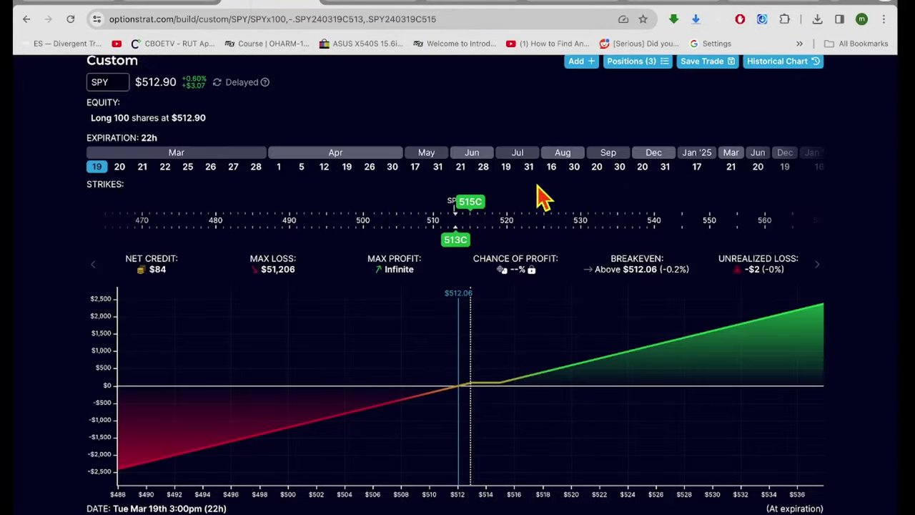
pyautogui.scroll(2, 542, 194)
pyautogui.click(747, 75)
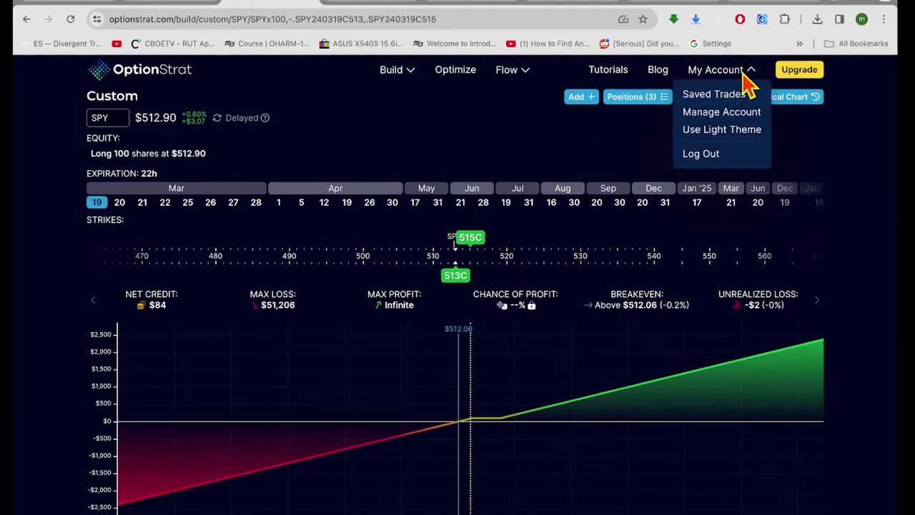
pyautogui.click(714, 96)
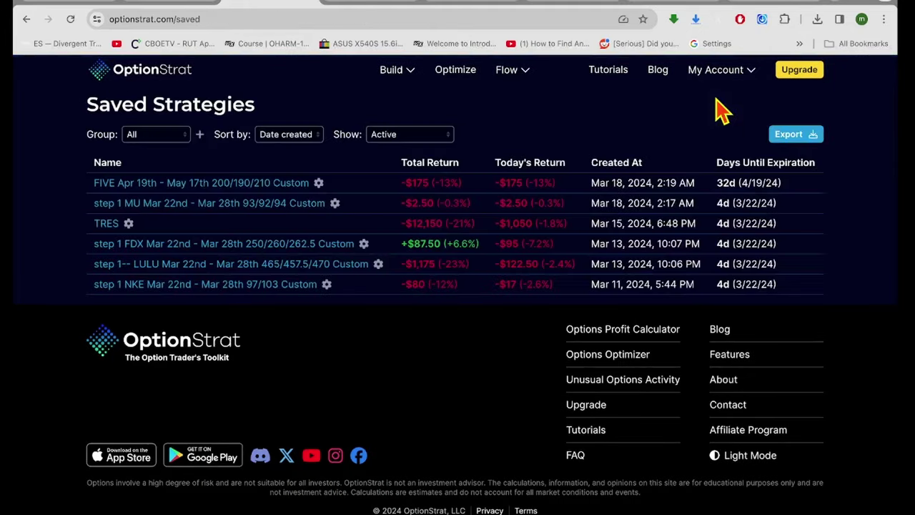
pyautogui.click(110, 224)
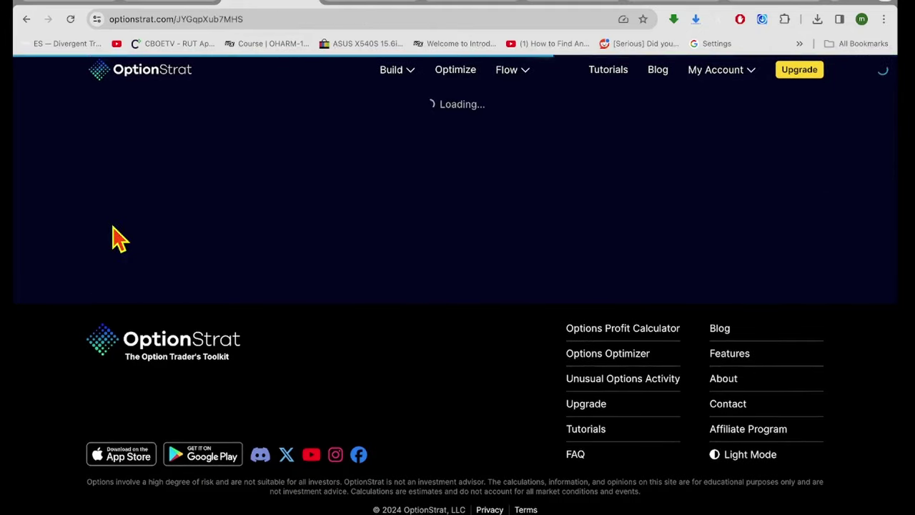
# - Widen the TRES profit graph's range to ±13% and compare the curve for now with the Mar 22nd expiration
pyautogui.scroll(-3, 443, 388)
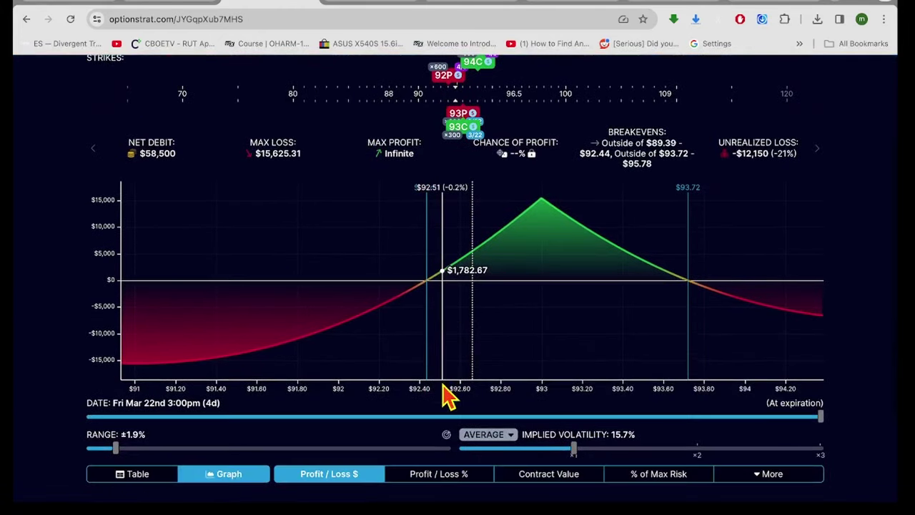
pyautogui.moveTo(115, 449); pyautogui.dragTo(477, 503)
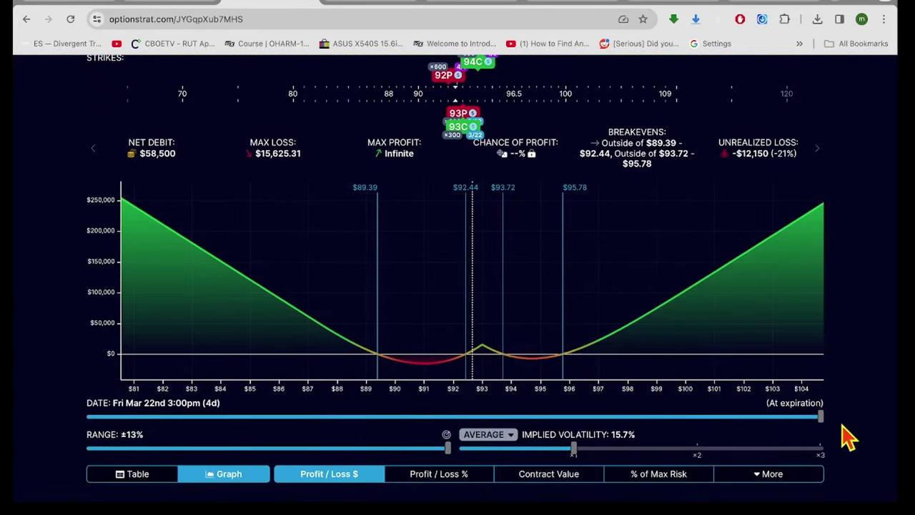
pyautogui.moveTo(820, 416); pyautogui.dragTo(20, 416)
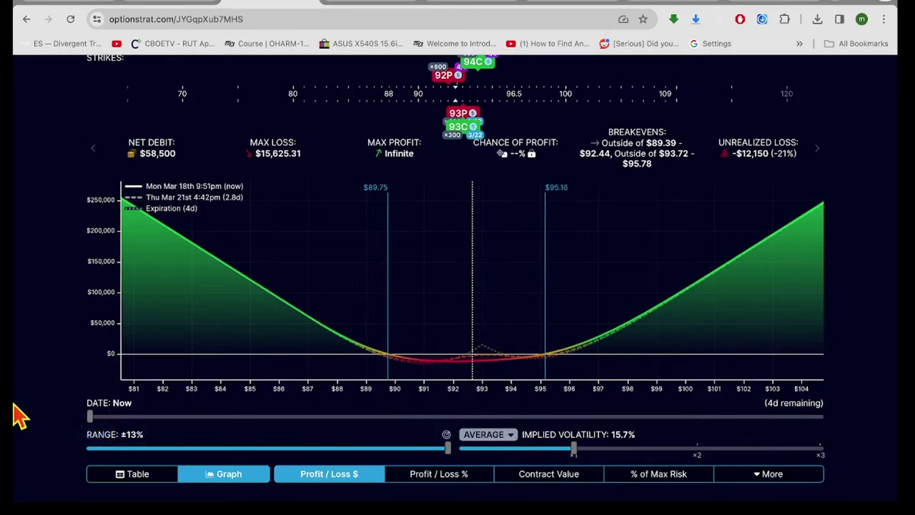
pyautogui.moveTo(474, 357)
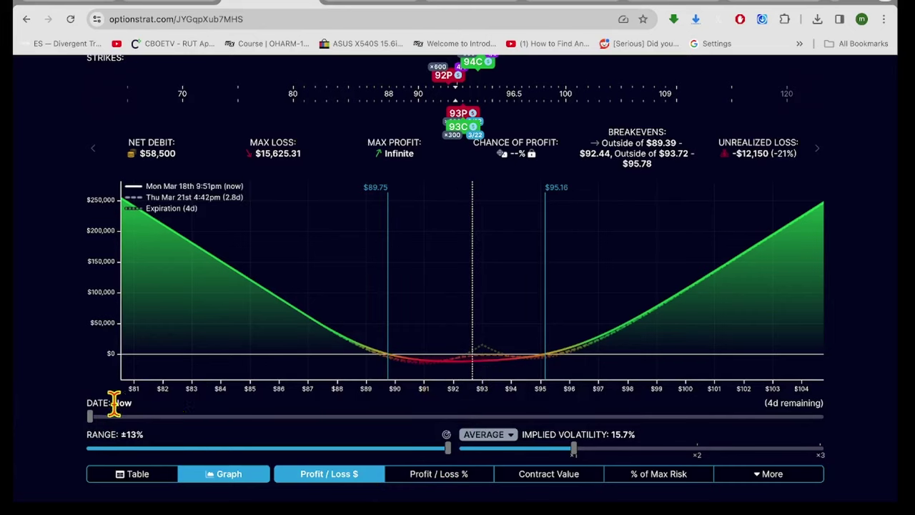
pyautogui.moveTo(88, 411); pyautogui.dragTo(896, 480)
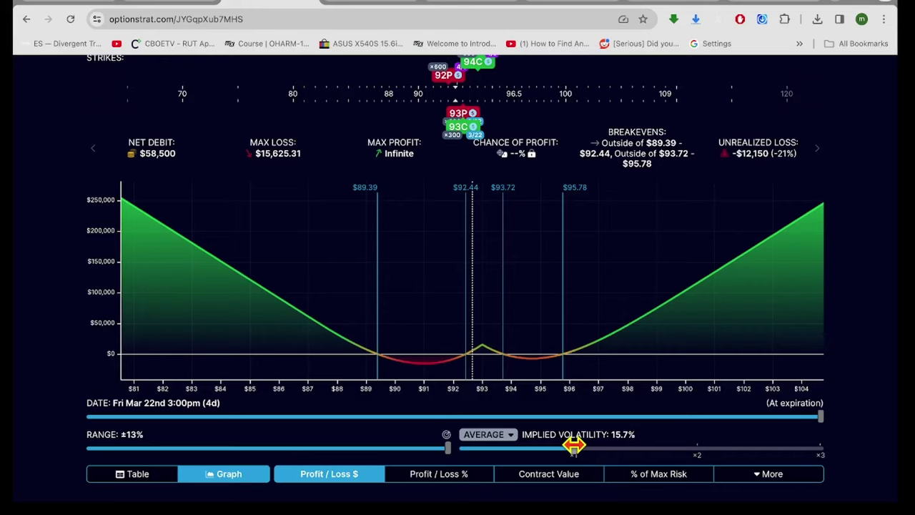
# - Test the TRES trade at 19%, 13.6% and 15.5% implied volatility, end at 19.2%, and review its strikes and expirations
pyautogui.moveTo(573, 445); pyautogui.dragTo(604, 465)
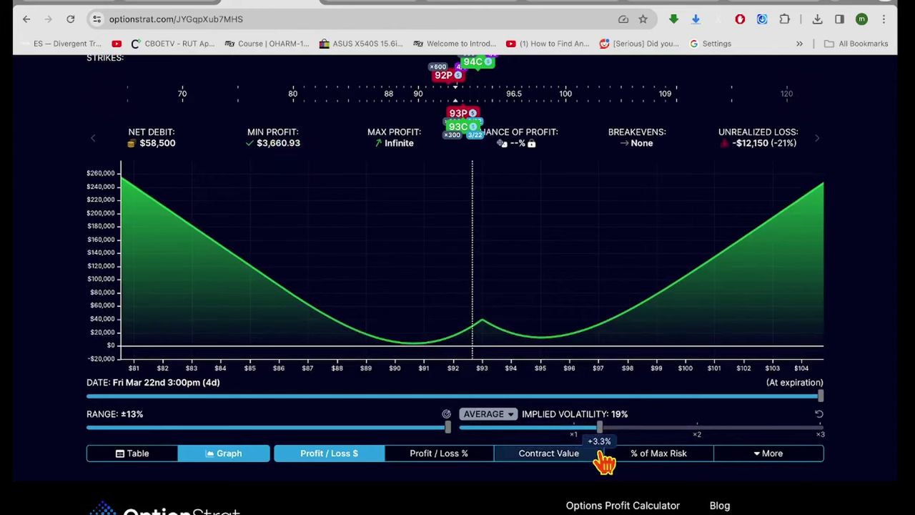
pyautogui.moveTo(604, 463); pyautogui.dragTo(604, 463)
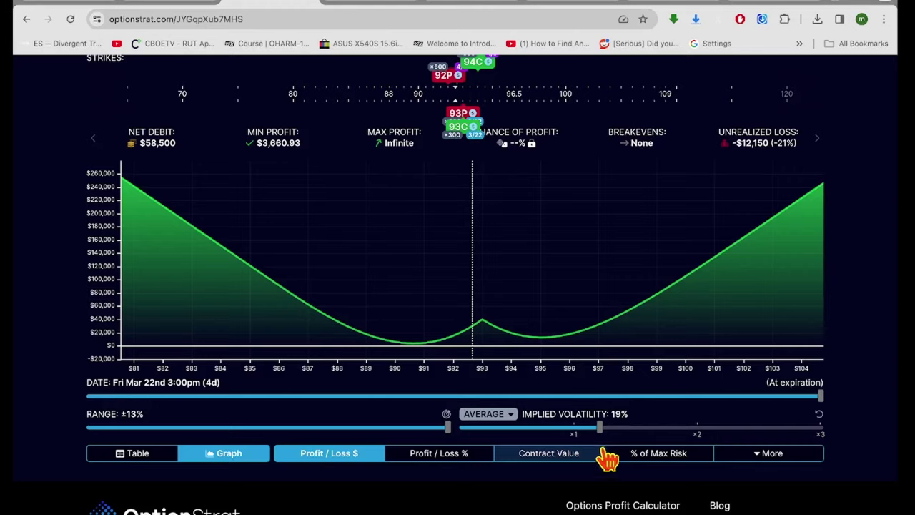
pyautogui.moveTo(602, 426); pyautogui.dragTo(556, 434)
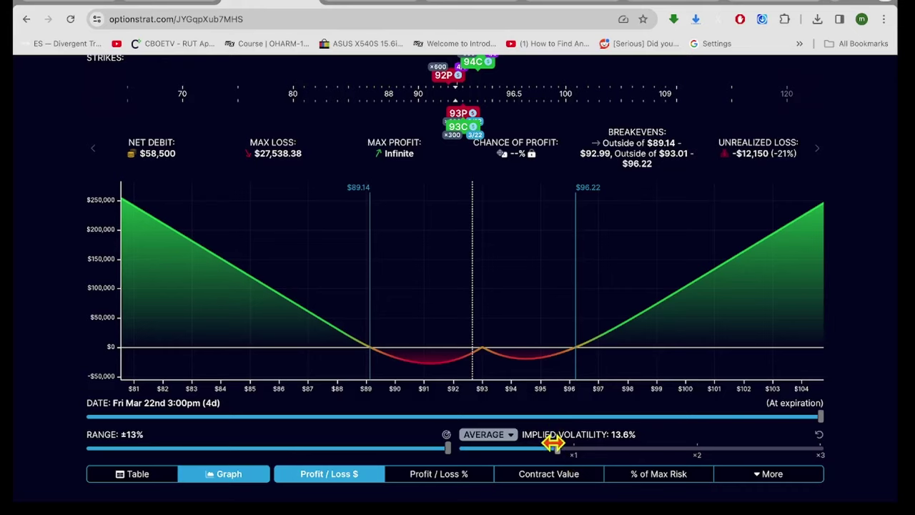
pyautogui.moveTo(555, 446)
pyautogui.mouseDown()
pyautogui.moveTo(545, 446)
pyautogui.moveTo(557, 454)
pyautogui.moveTo(571, 446)
pyautogui.mouseUp()
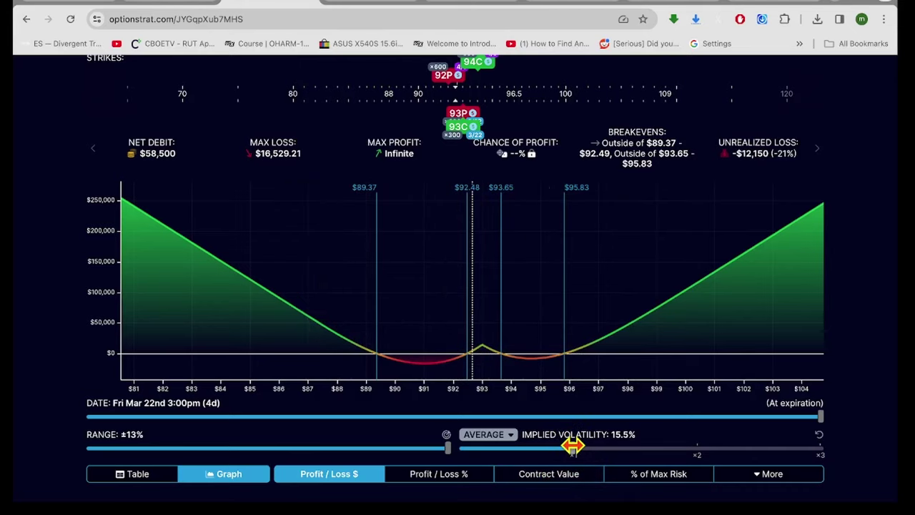
pyautogui.moveTo(573, 447); pyautogui.dragTo(606, 465)
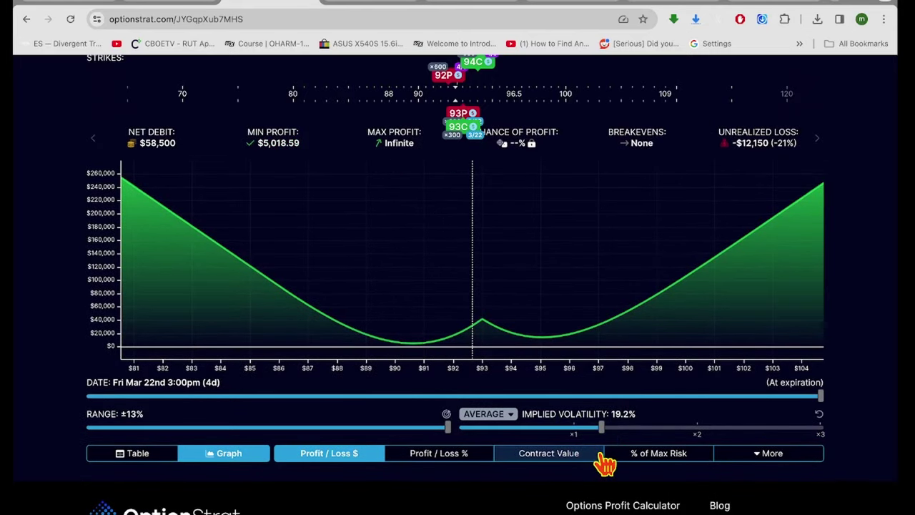
pyautogui.scroll(3, 572, 245)
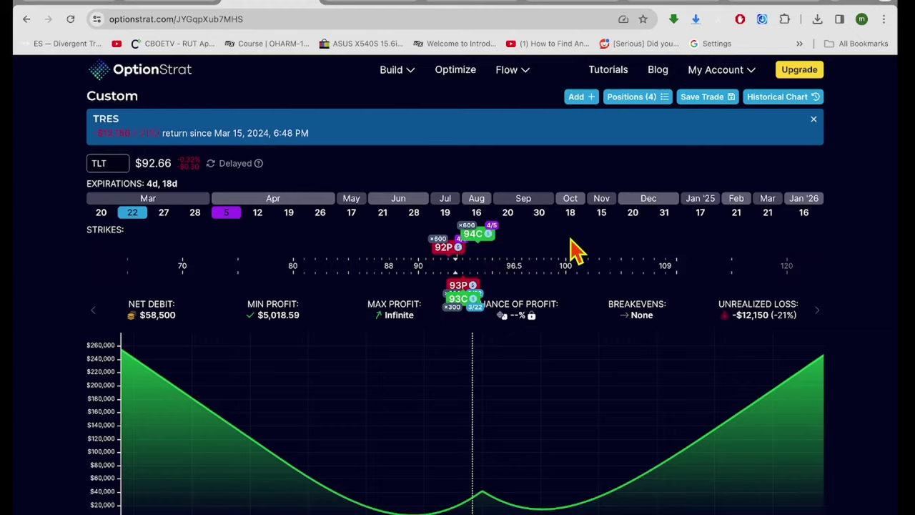
pyautogui.scroll(-2, 576, 250)
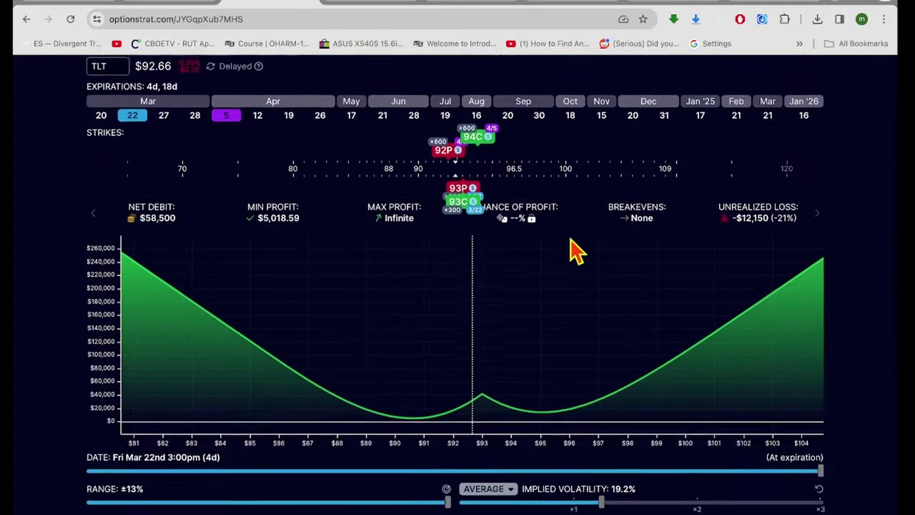
pyautogui.scroll(2, 575, 250)
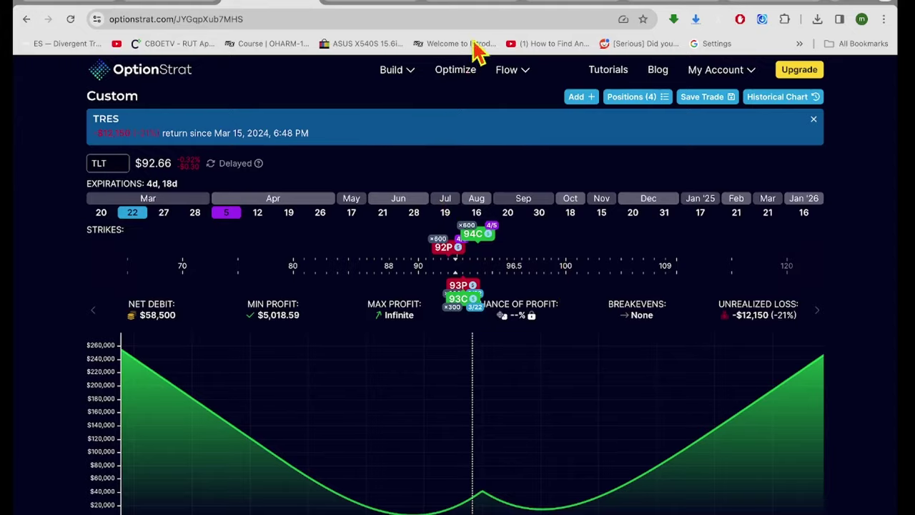
# - Switch to the $TRES spreadsheet in Google Sheets
pyautogui.hotkey('ctrl', 'Right')
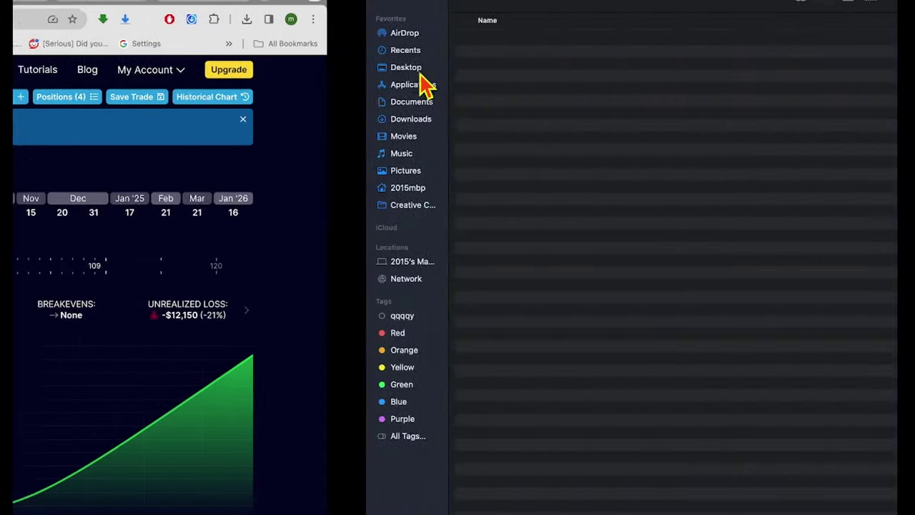
pyautogui.hotkey('ctrl', 'Left')
pyautogui.hotkey('ctrl', 'Left')
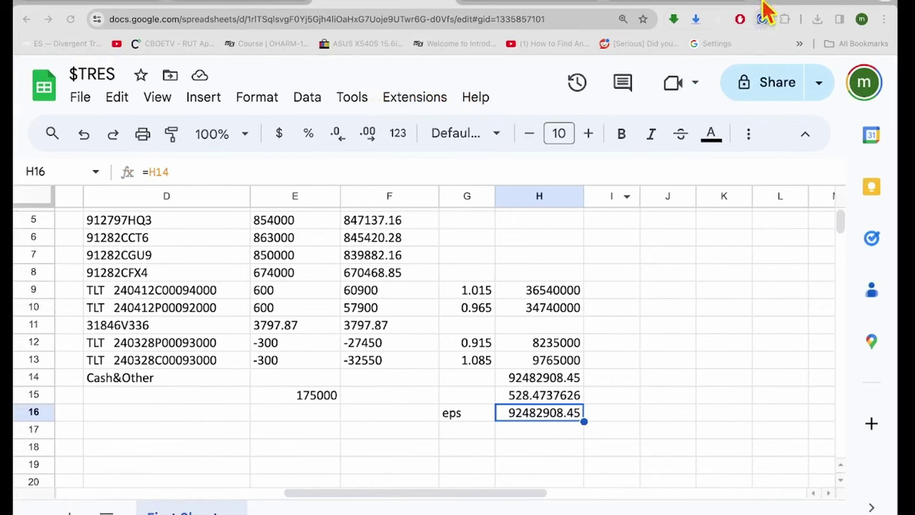
pyautogui.click(762, 6)
pyautogui.rightClick(540, 20)
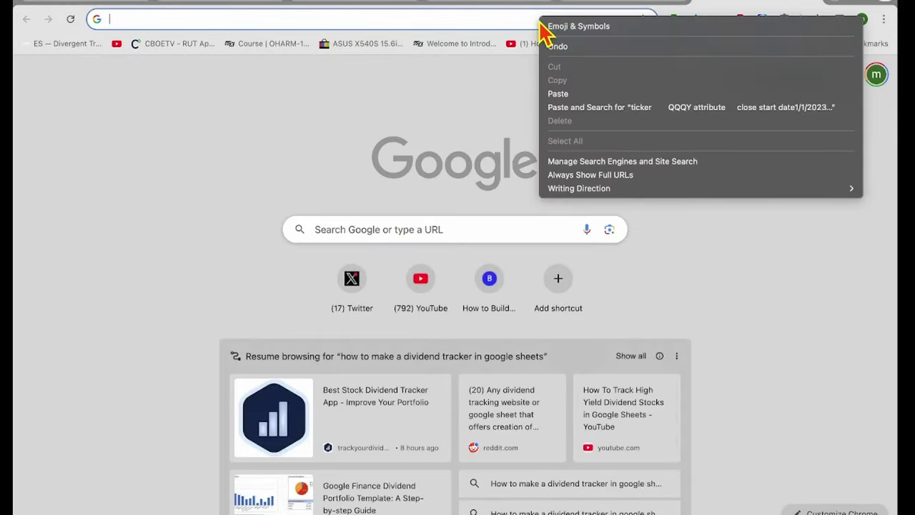
pyautogui.click(508, 39)
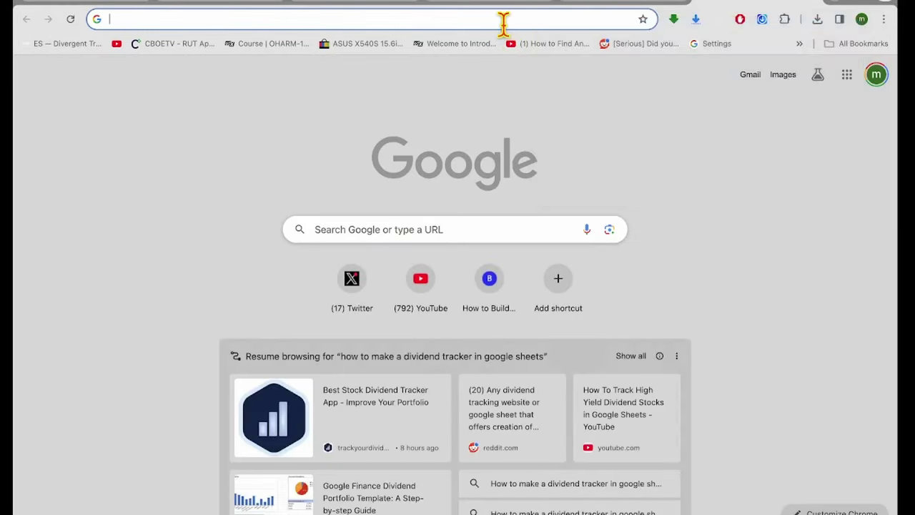
pyautogui.click(502, 25)
pyautogui.click(417, 41)
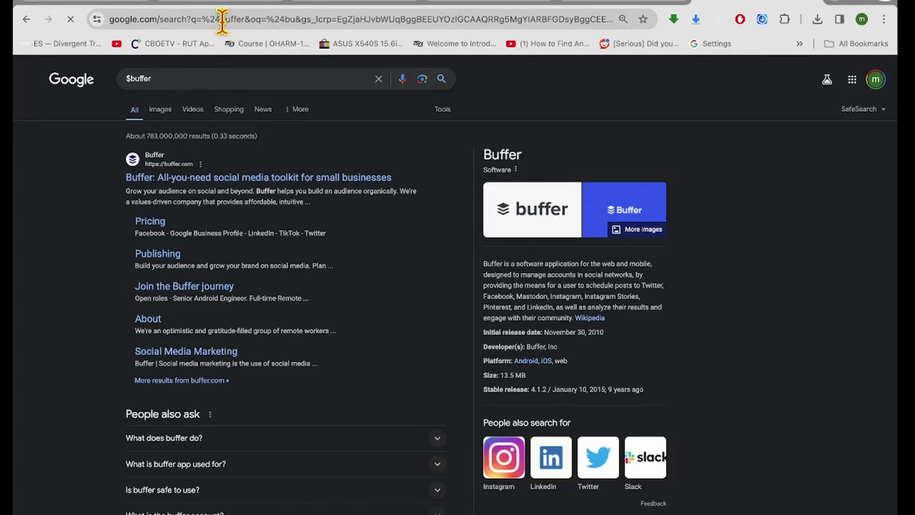
# - Return to the $TRES spreadsheet and open the BUFFER REPORT file from the recent Drive spreadsheets
pyautogui.click(336, 6)
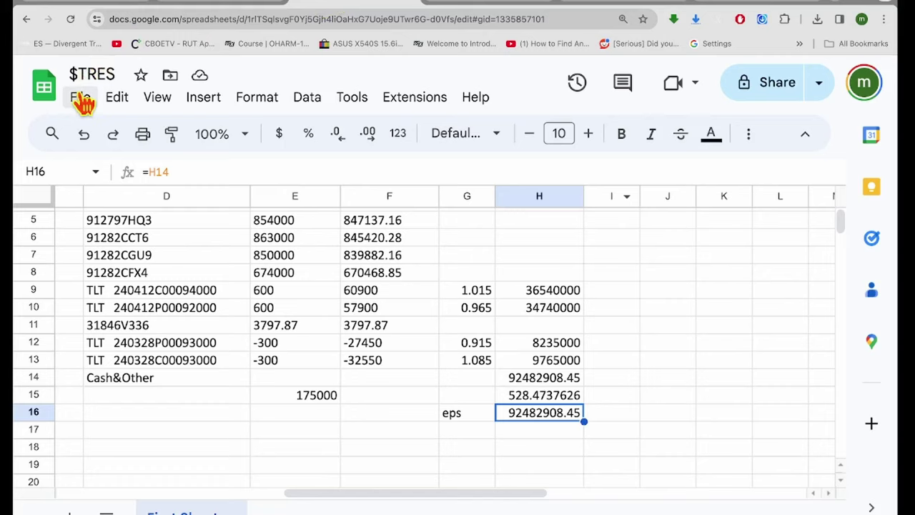
pyautogui.click(80, 98)
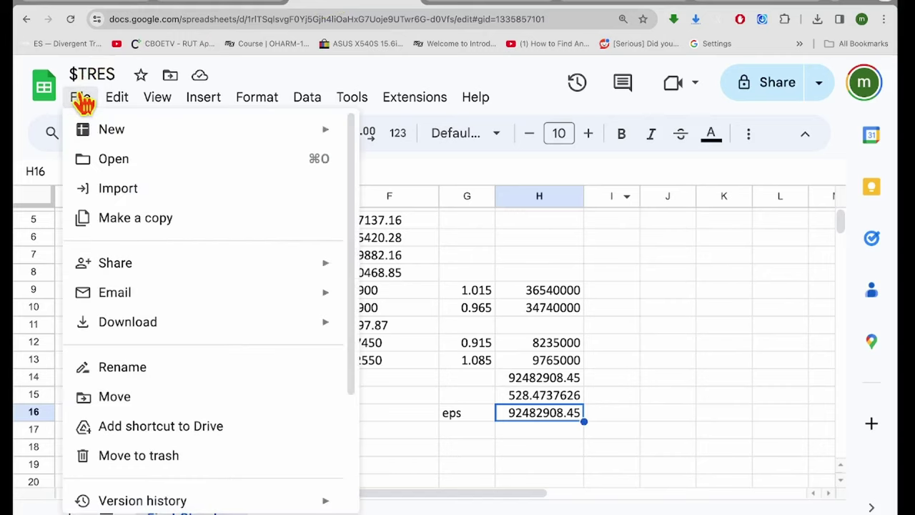
pyautogui.click(115, 158)
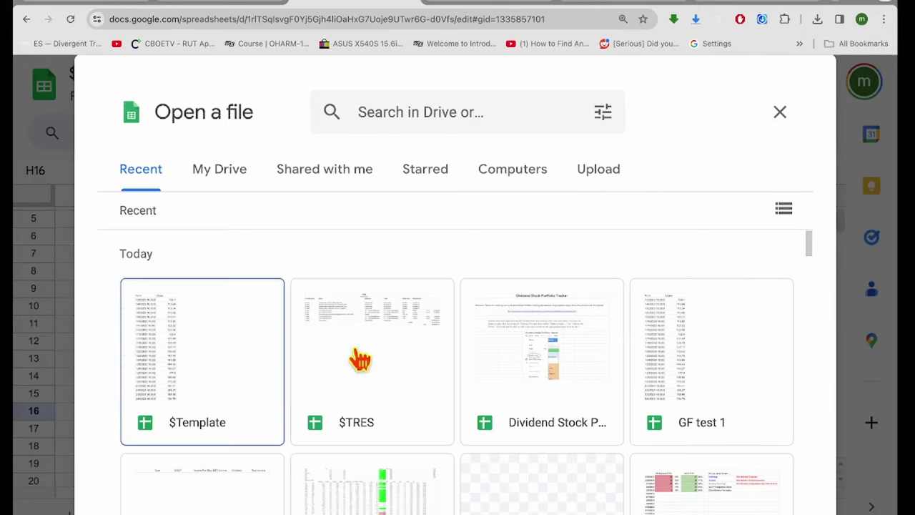
pyautogui.scroll(-2, 361, 359)
pyautogui.scroll(-5, 360, 360)
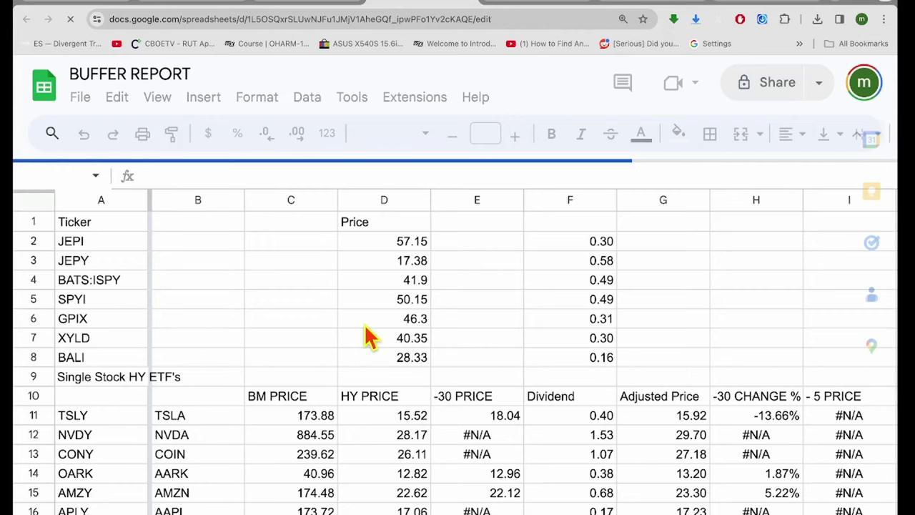
# - Look through the BUFFER REPORT ticker table from the single-stock ETFs down to the RUT and TLT funds
pyautogui.scroll(-6, 369, 336)
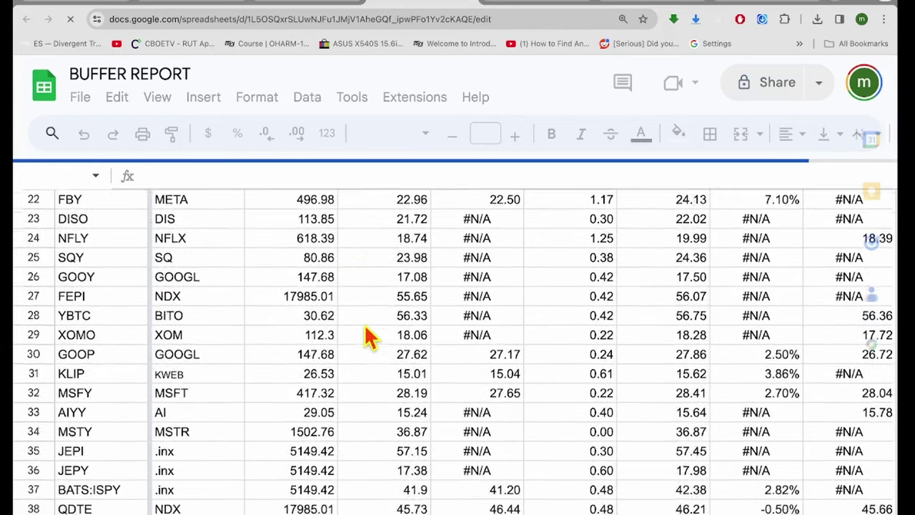
pyautogui.scroll(-7, 368, 336)
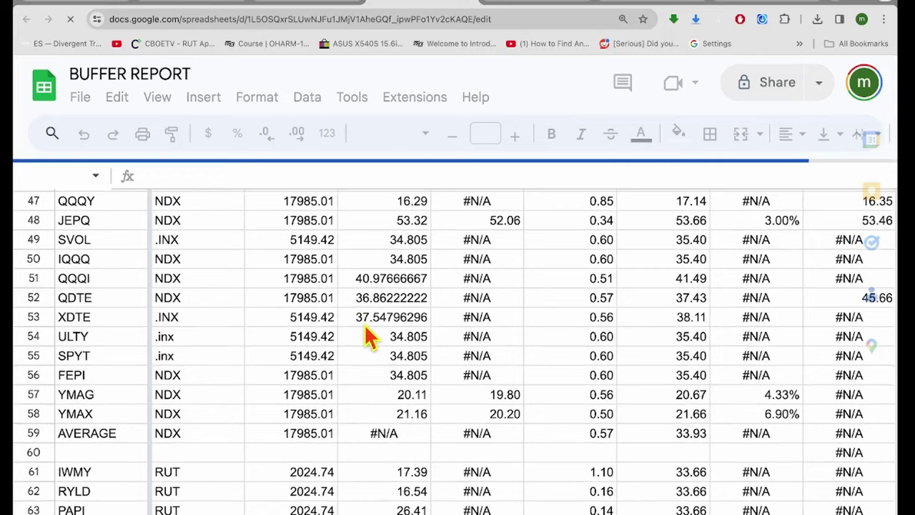
pyautogui.scroll(-5, 368, 336)
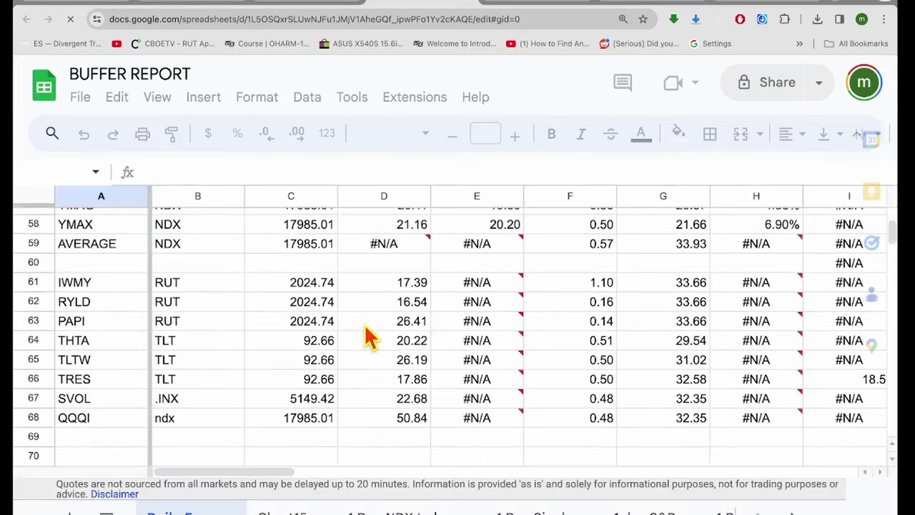
# - View Chart15, then compare the High Yield and BM bars on the Single Day Index's and Bond ETF's chart
pyautogui.click(285, 512)
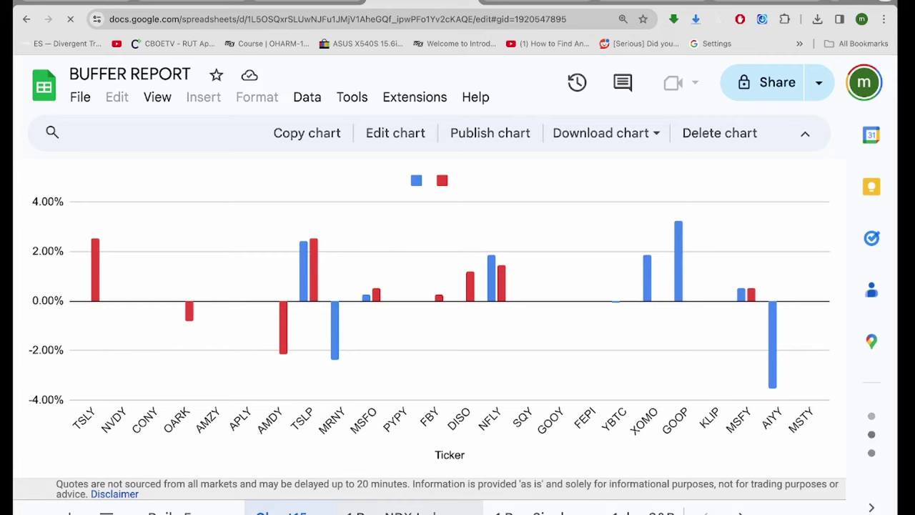
pyautogui.click(386, 512)
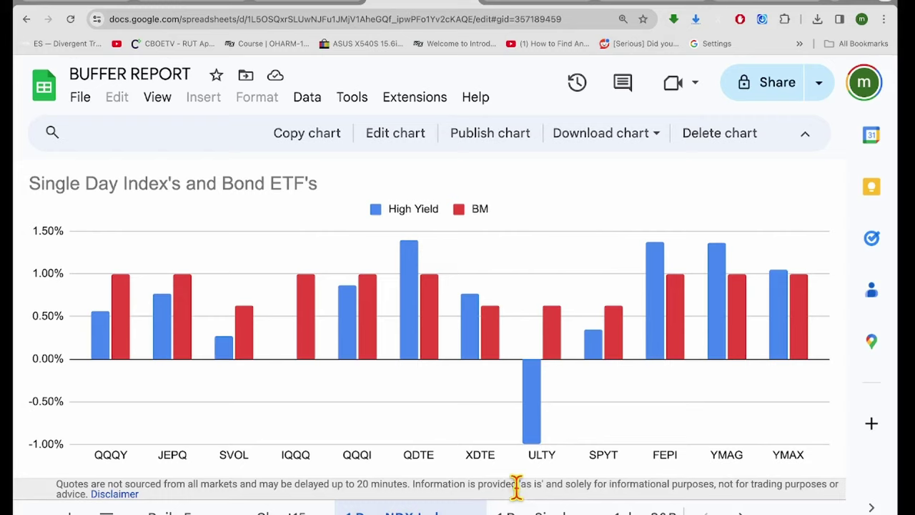
pyautogui.moveTo(661, 330)
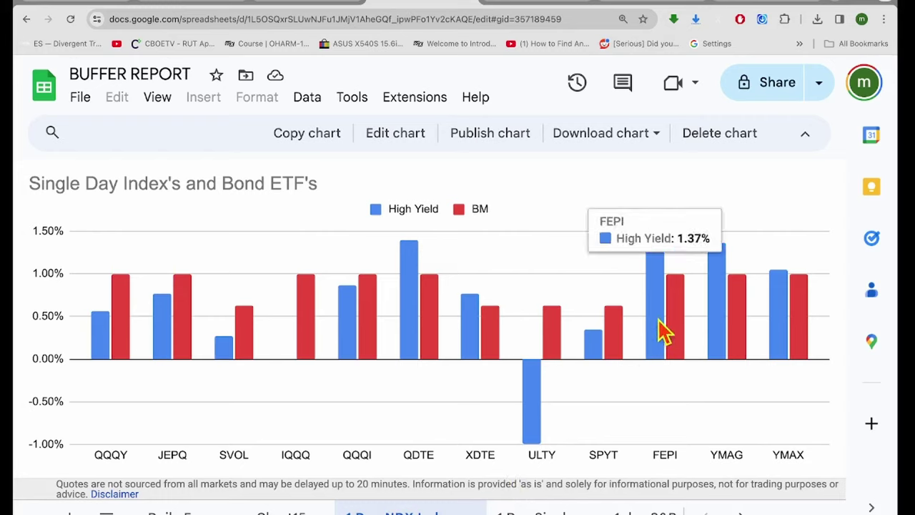
pyautogui.moveTo(402, 361)
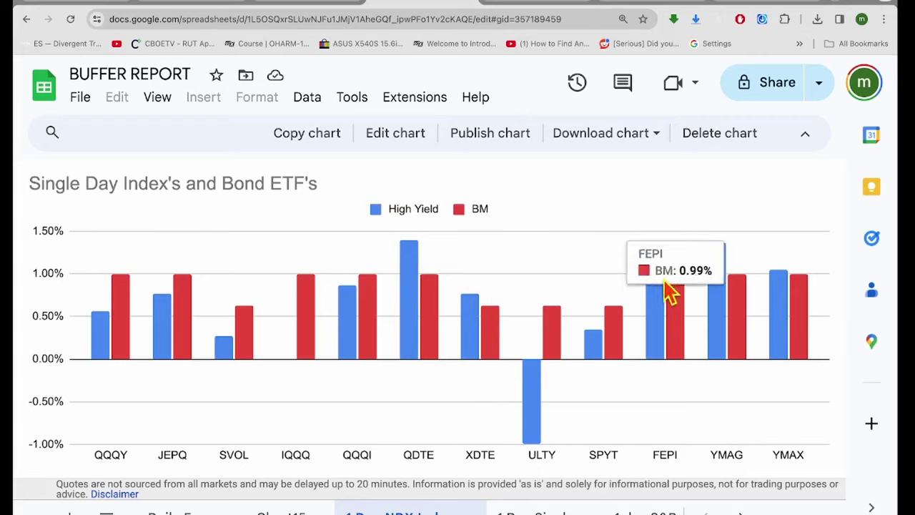
pyautogui.moveTo(710, 289)
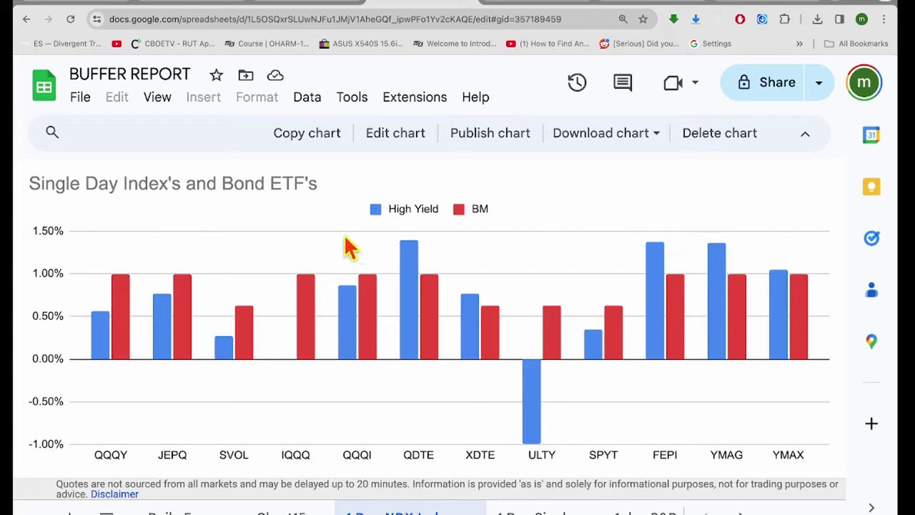
pyautogui.moveTo(407, 279)
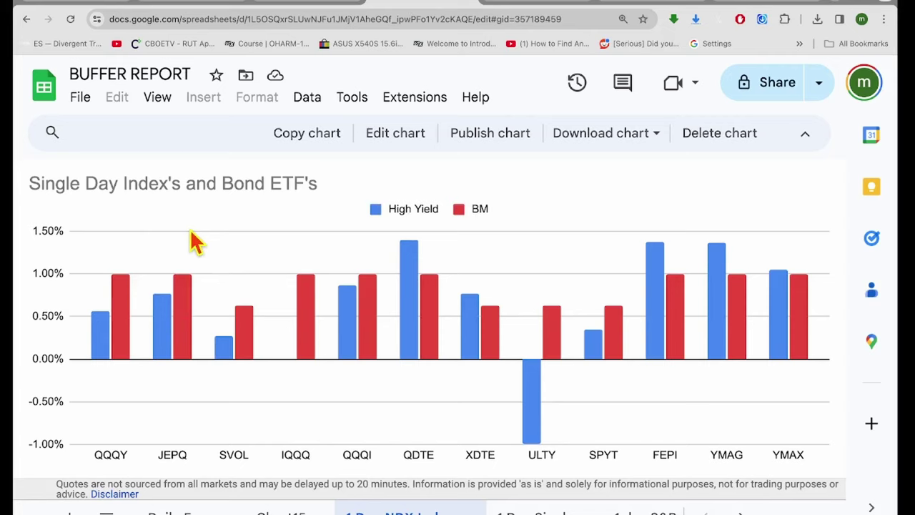
# - Compare the QQQY, JEPQ, ULTY and YMAX High Yield bars with their BM bars on the Single Day Index's and Bond ETF's chart
pyautogui.moveTo(350, 350)
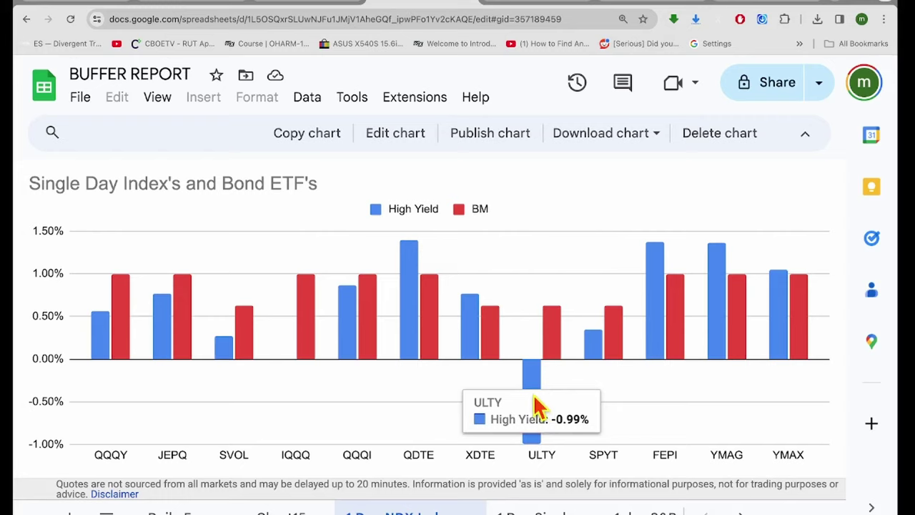
pyautogui.moveTo(468, 350)
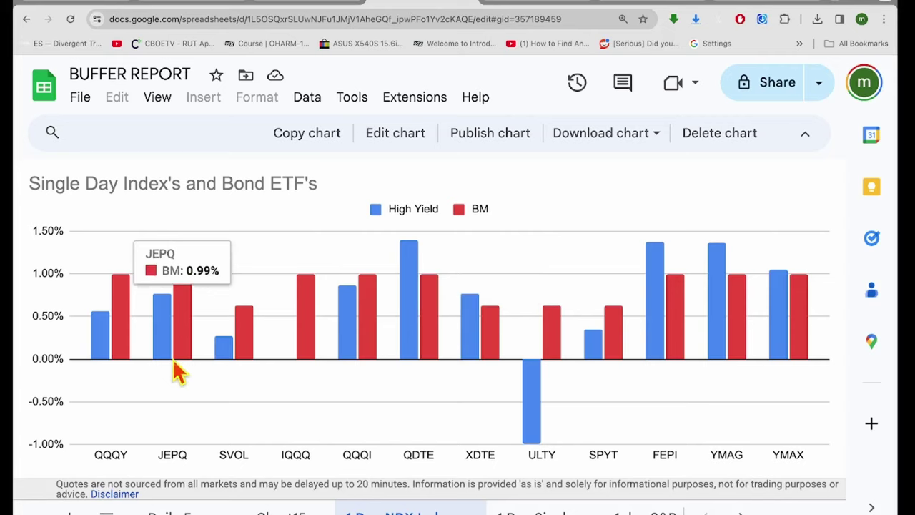
pyautogui.moveTo(100, 343)
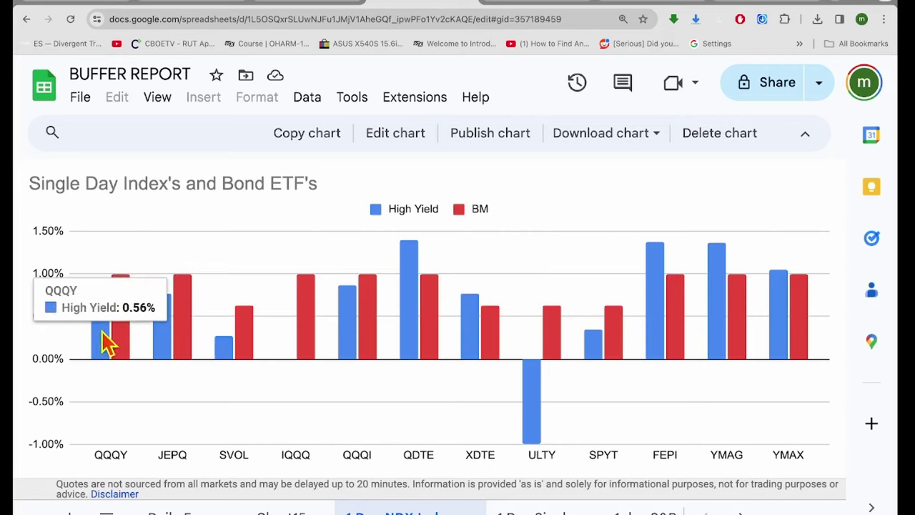
pyautogui.moveTo(171, 350)
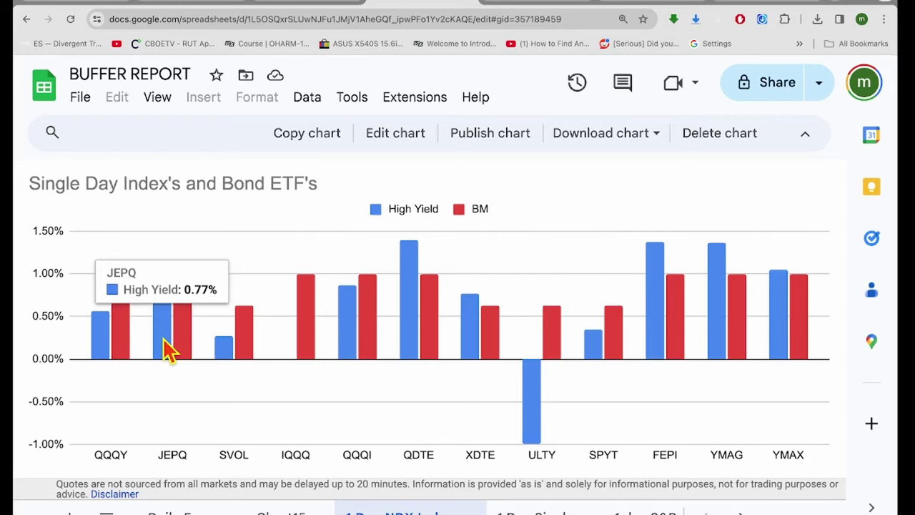
pyautogui.moveTo(787, 343)
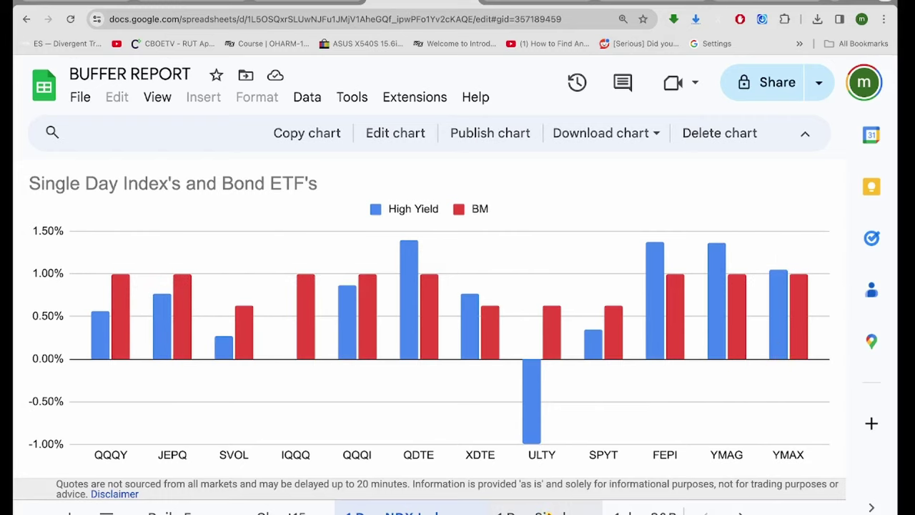
# - View the Change % and Bench Change chart and compare the single-stock ETF bars from XOMO back to TSLY and TSLP
pyautogui.click(564, 512)
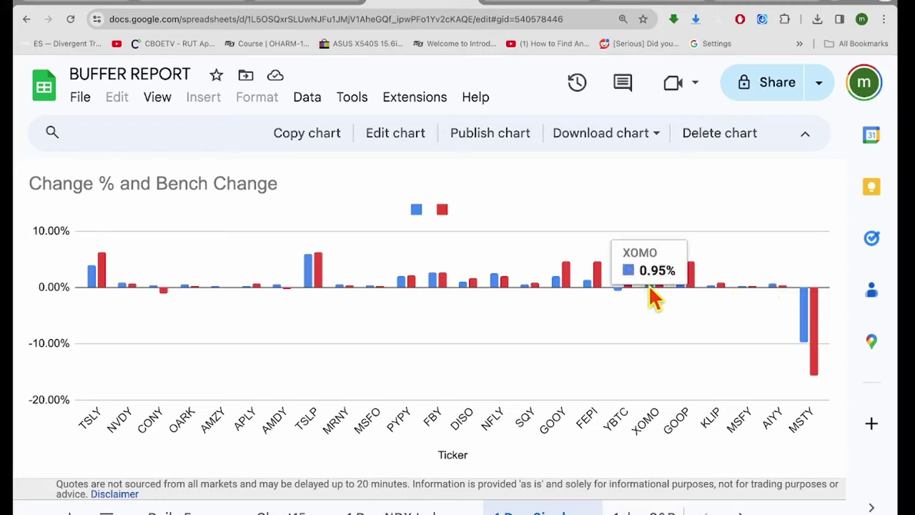
pyautogui.moveTo(658, 288)
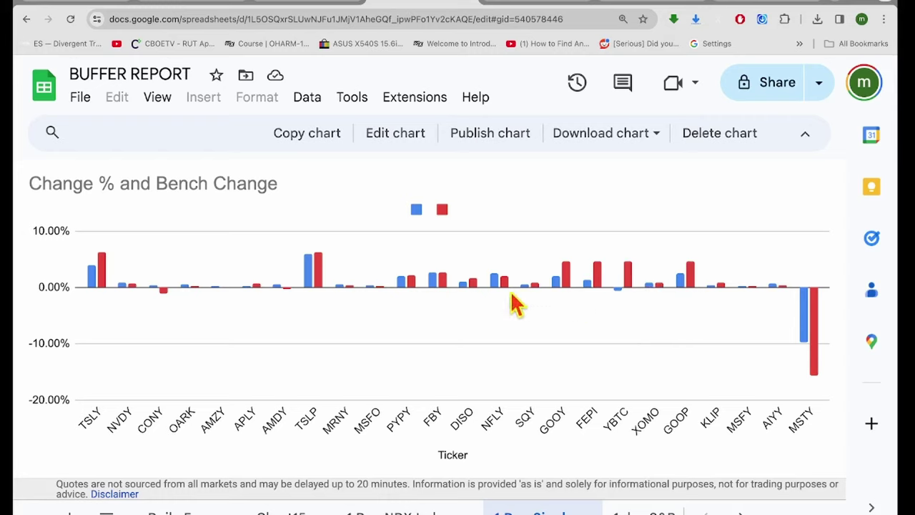
pyautogui.moveTo(498, 289)
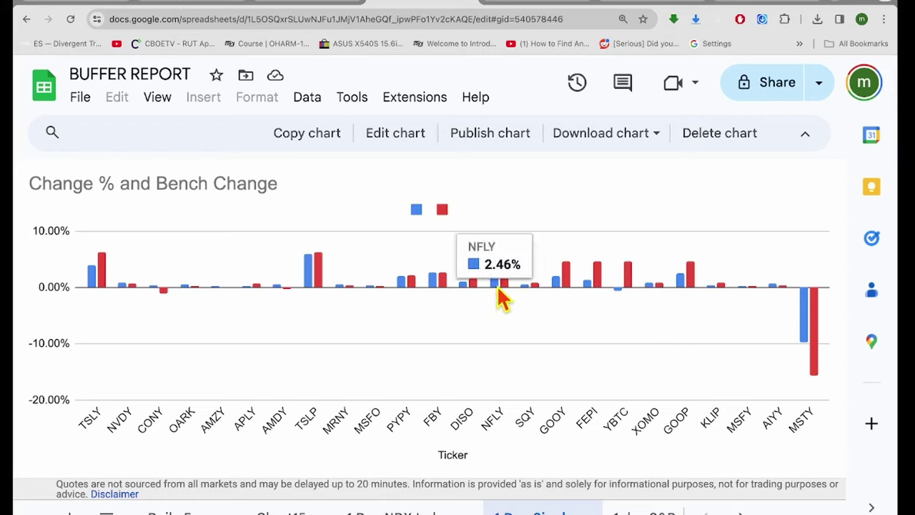
pyautogui.moveTo(437, 296)
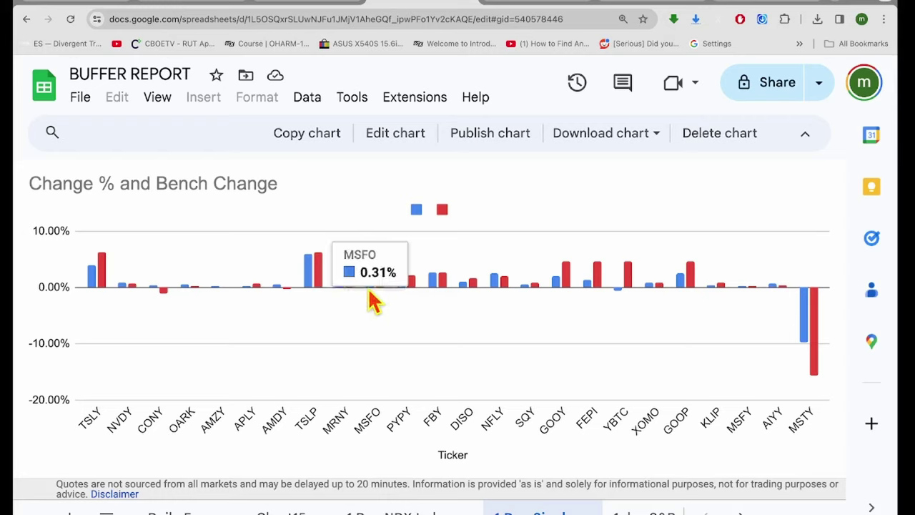
pyautogui.moveTo(284, 300)
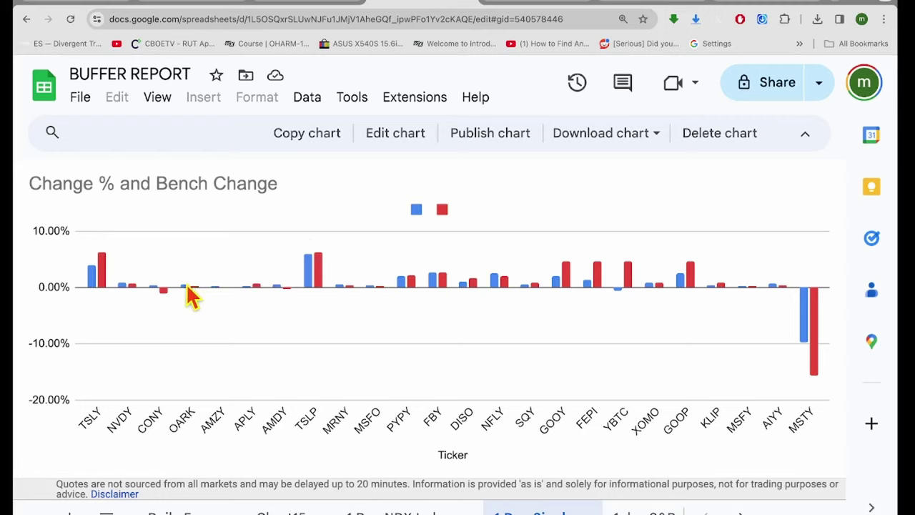
pyautogui.moveTo(188, 292)
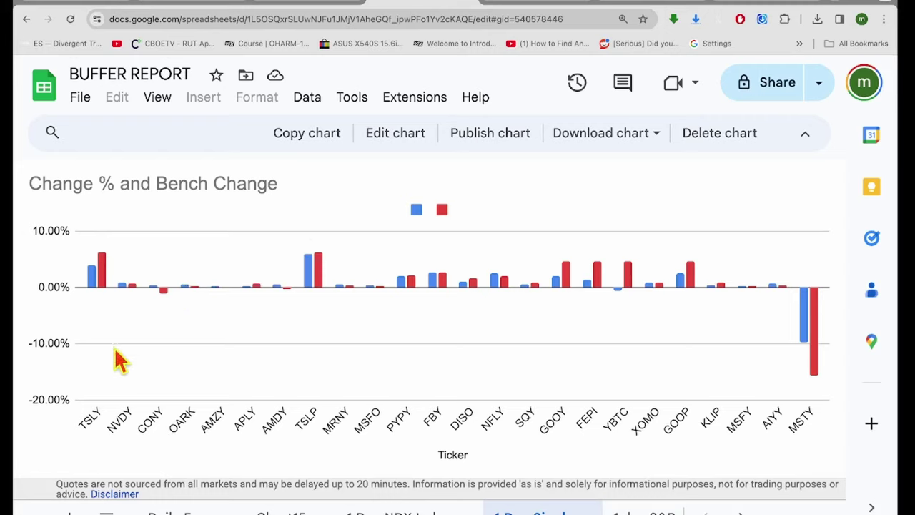
pyautogui.moveTo(90, 284)
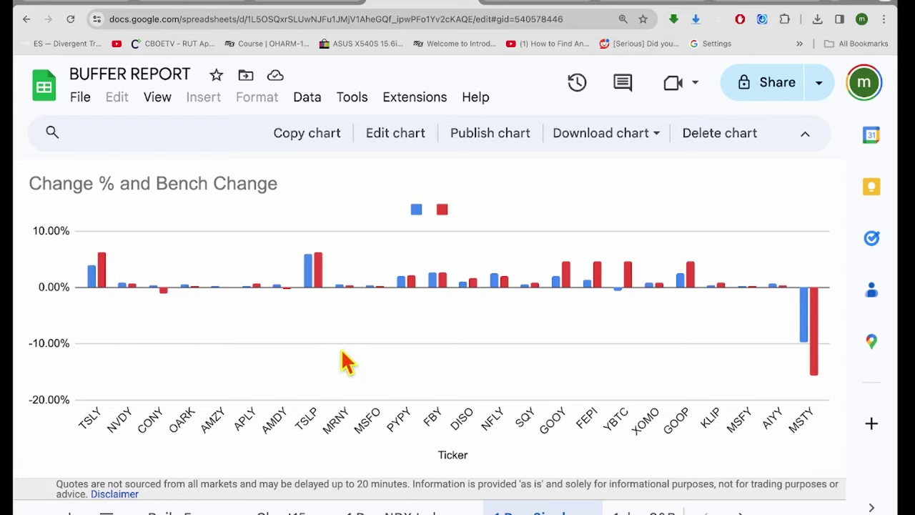
pyautogui.moveTo(317, 285)
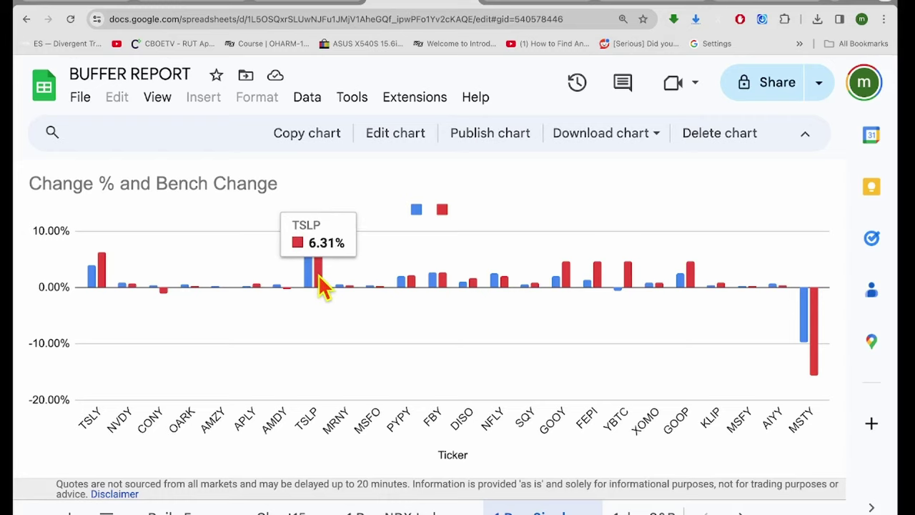
# - View the Single Day SPX Complex chart, compare the High Yield Fund and Parent Asset bars, and move on to the following chart sheet
pyautogui.hscroll(-5, 320, 286)
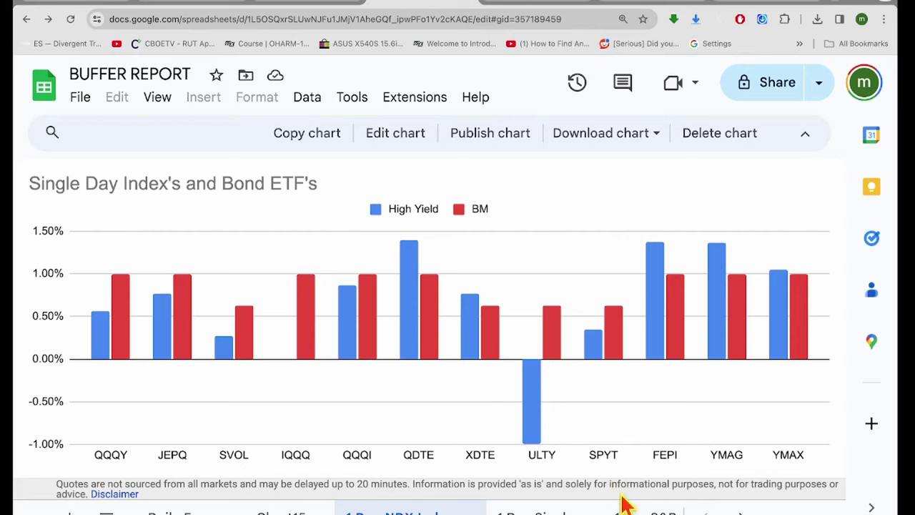
pyautogui.click(641, 507)
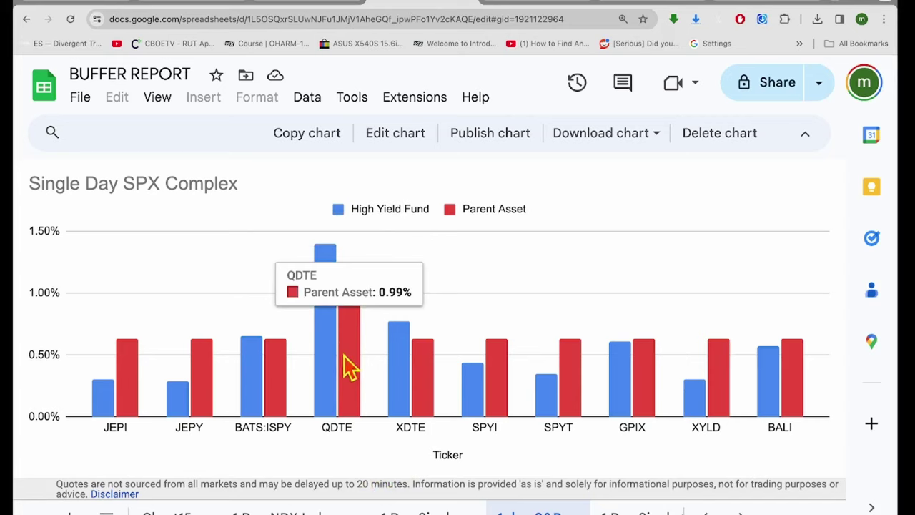
pyautogui.moveTo(409, 388)
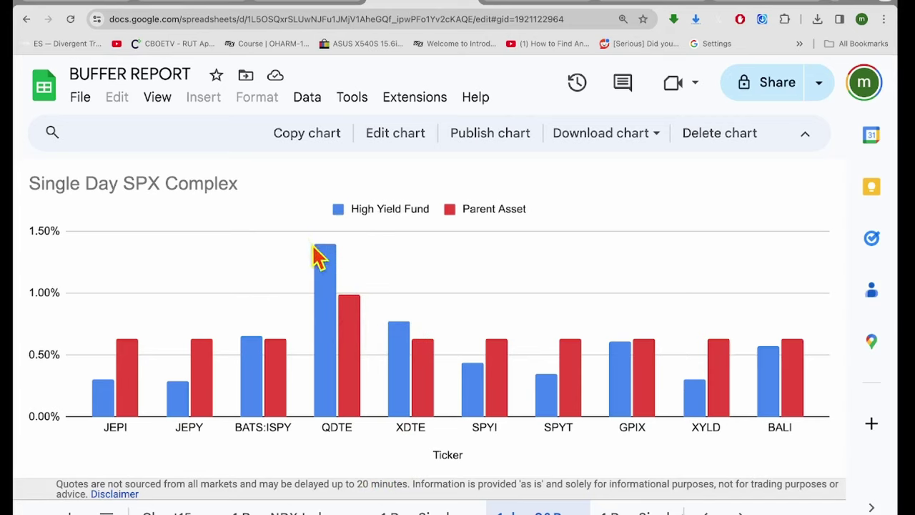
pyautogui.moveTo(394, 361)
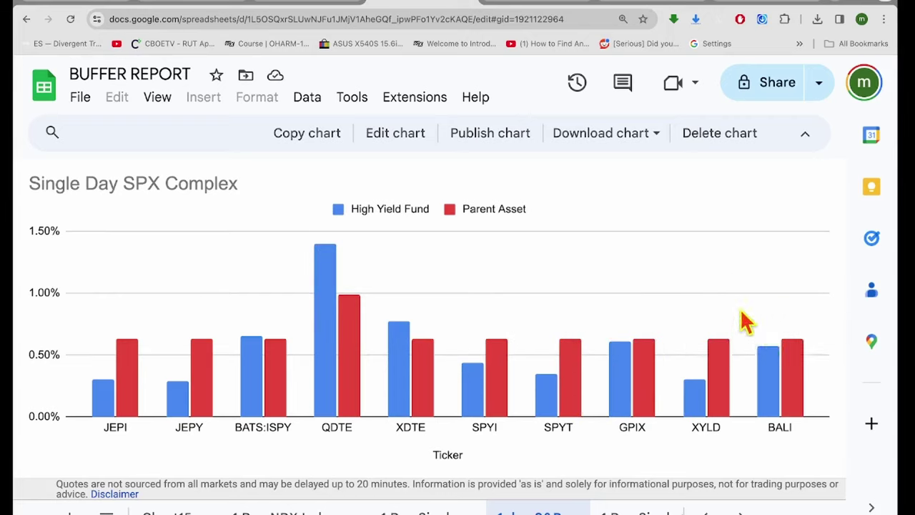
pyautogui.moveTo(768, 360)
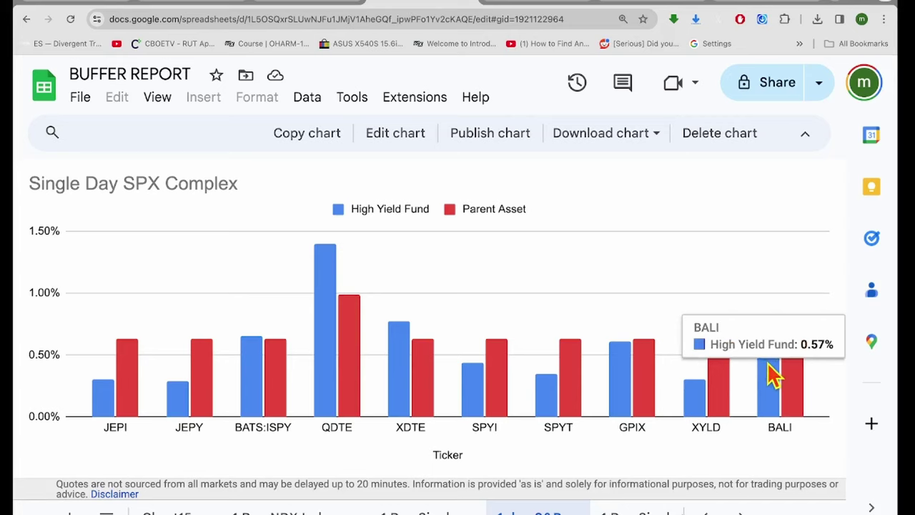
pyautogui.moveTo(259, 376)
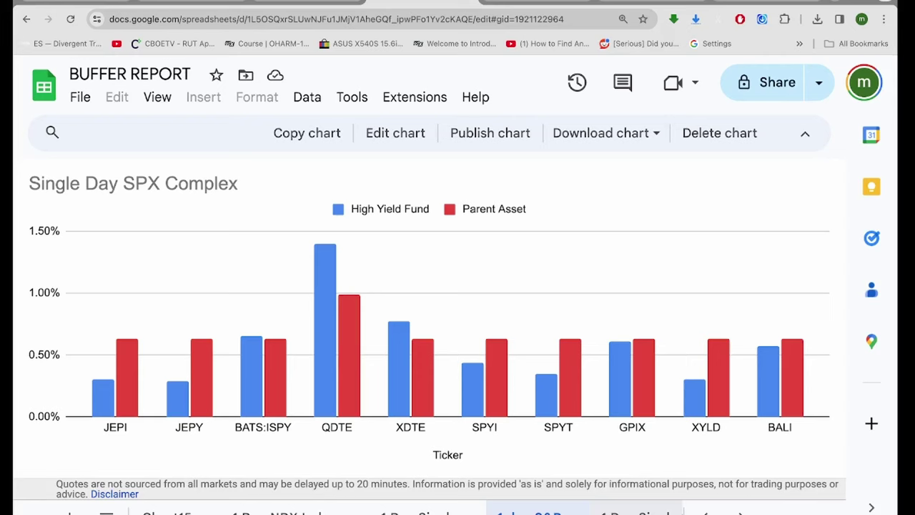
pyautogui.click(633, 512)
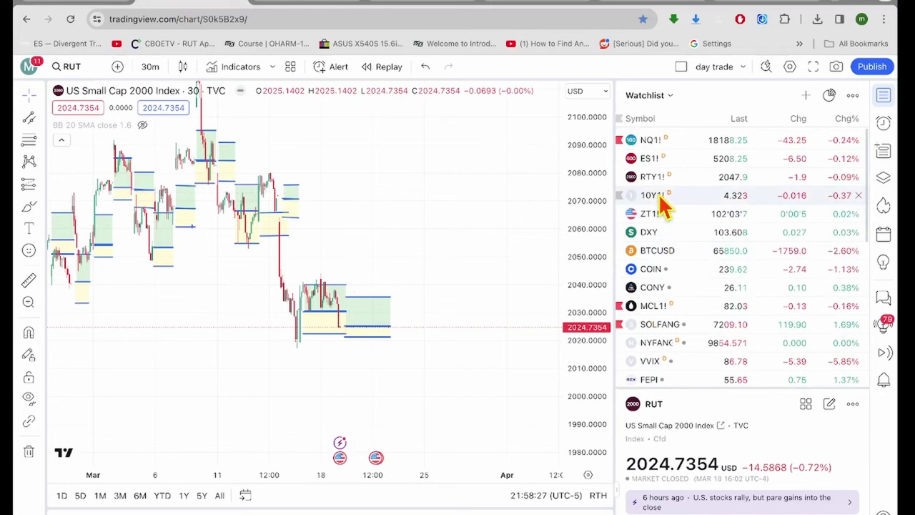
# - View the NQ1!, ES1! and RTY1! futures charts in turn from the watchlist
pyautogui.click(656, 141)
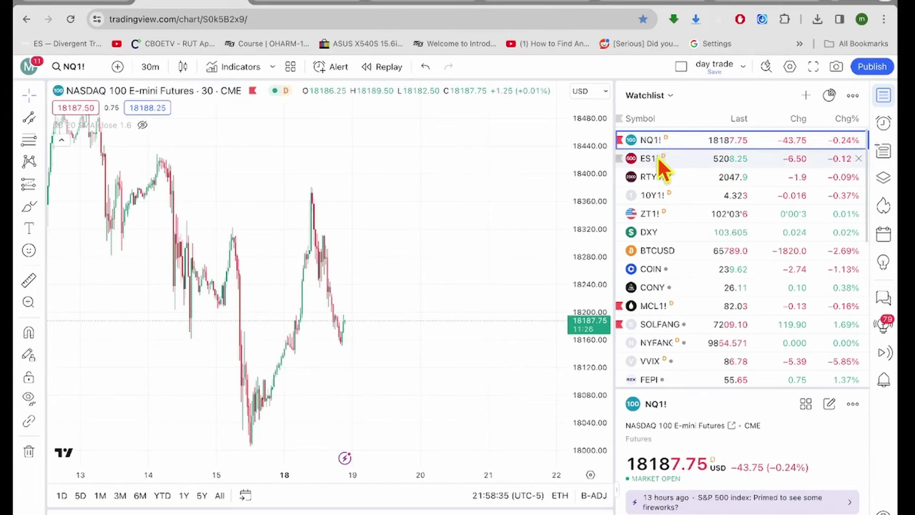
pyautogui.click(659, 160)
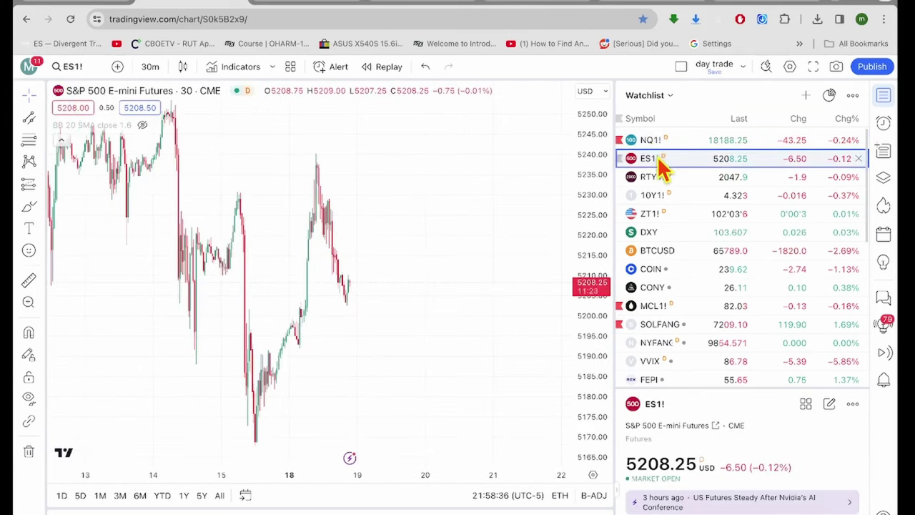
pyautogui.click(684, 184)
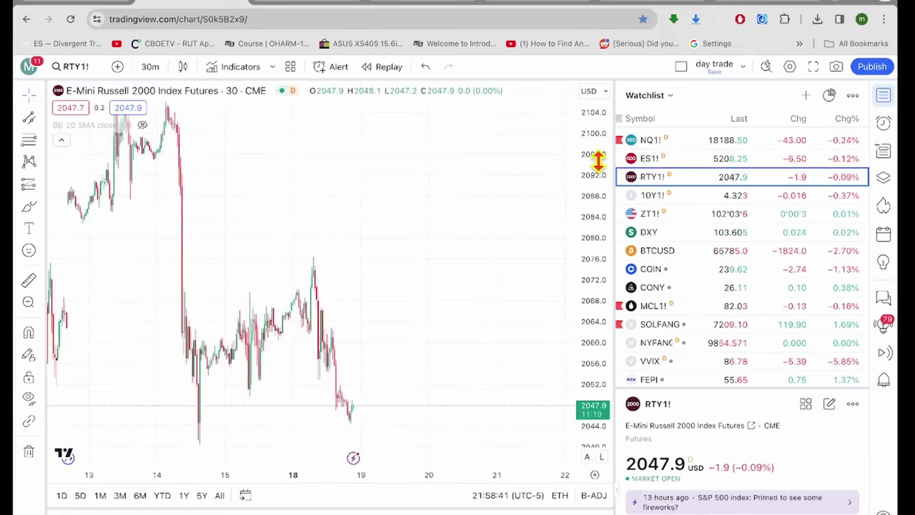
# - Examine the RTY1! 30-minute price history from mid-February through March 18, including the most recent sessions
pyautogui.moveTo(607, 170); pyautogui.dragTo(597, 161)
pyautogui.scroll(-5, 548, 172)
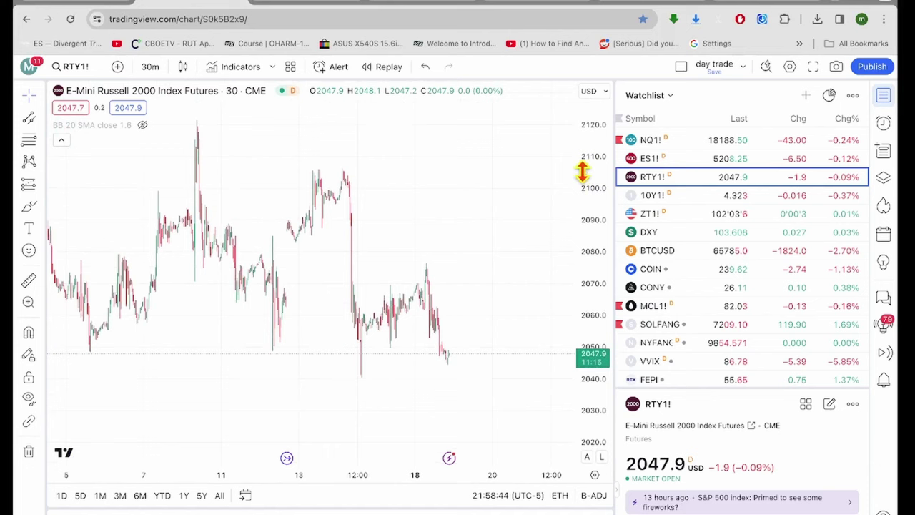
pyautogui.scroll(-2, 529, 182)
pyautogui.scroll(-5, 530, 181)
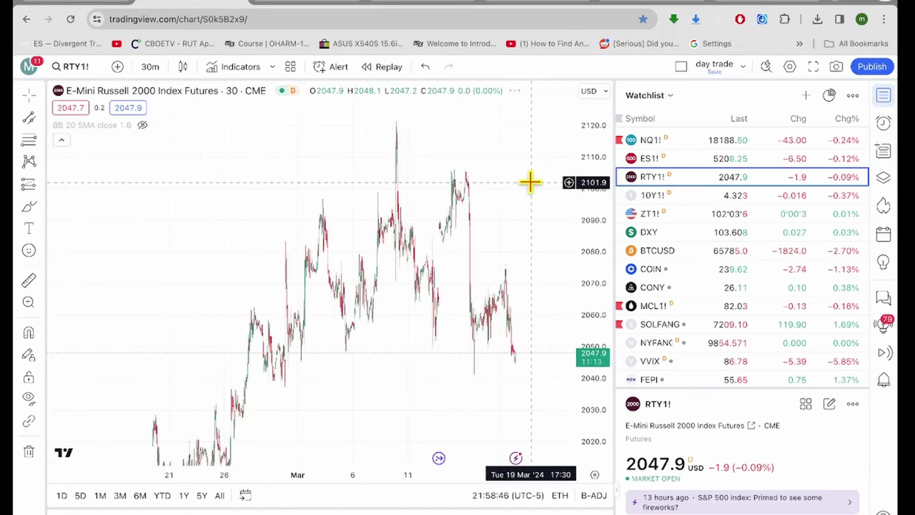
pyautogui.scroll(2, 529, 181)
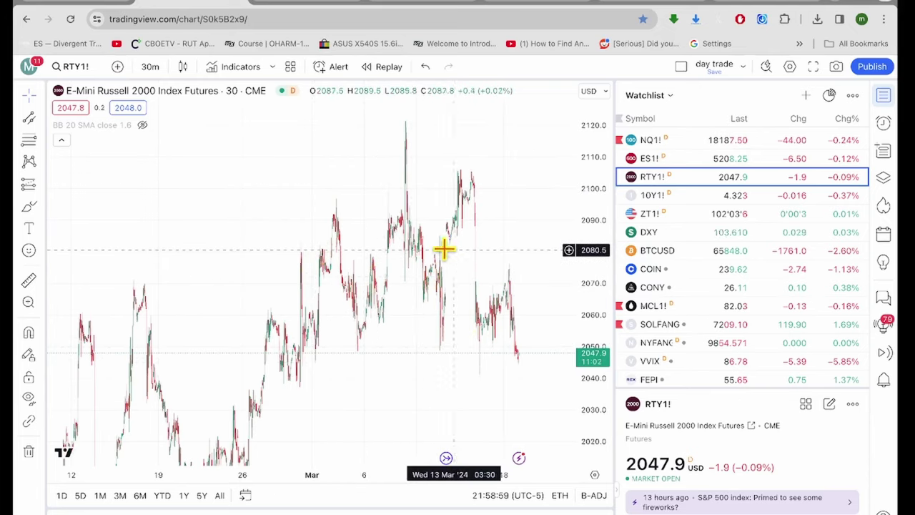
pyautogui.scroll(10, 545, 241)
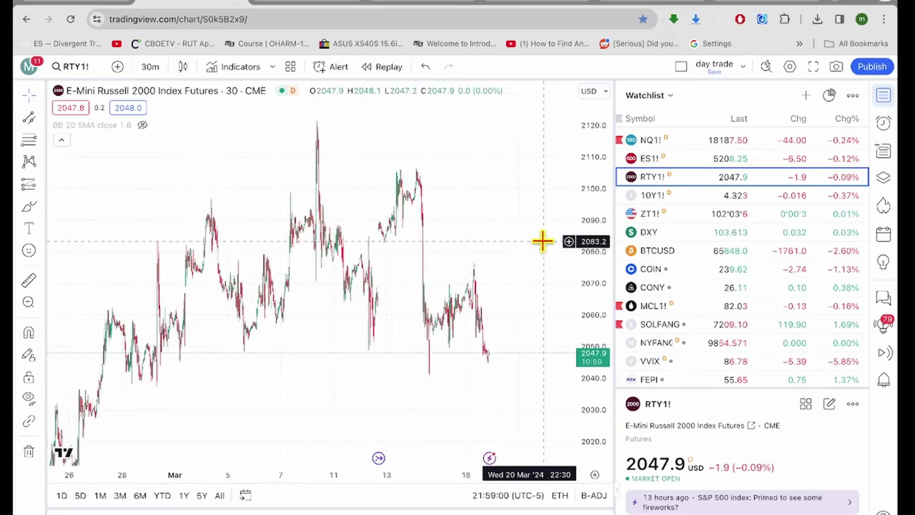
pyautogui.scroll(5, 541, 241)
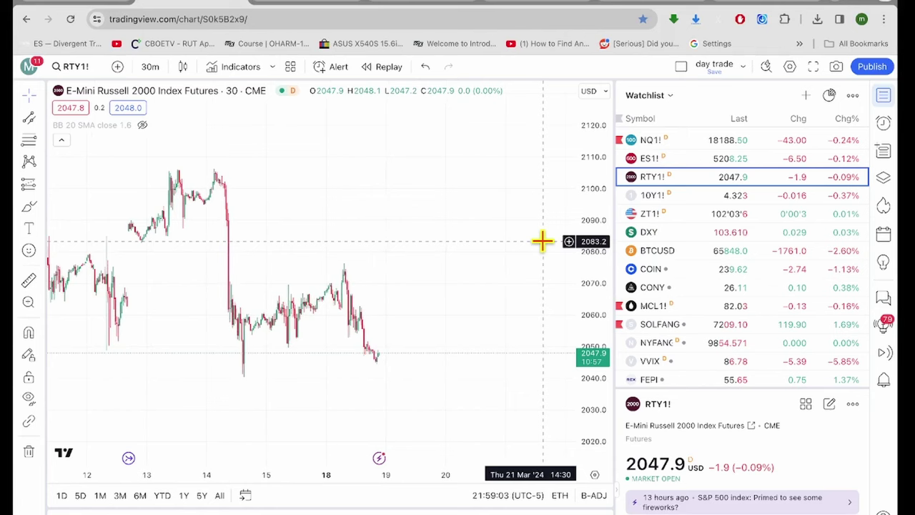
pyautogui.moveTo(431, 250); pyautogui.dragTo(449, 230)
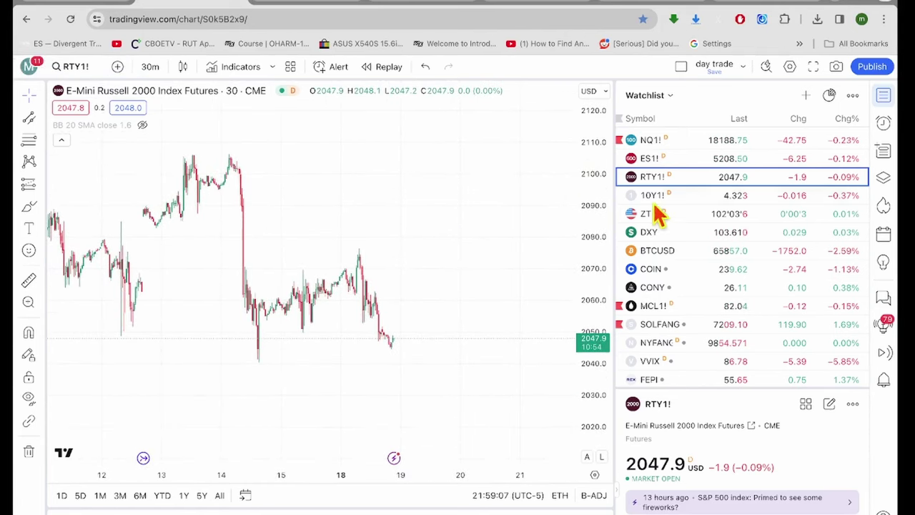
# - Change the chart symbol to NDX, the Nasdaq 100 Index
pyautogui.click(87, 71)
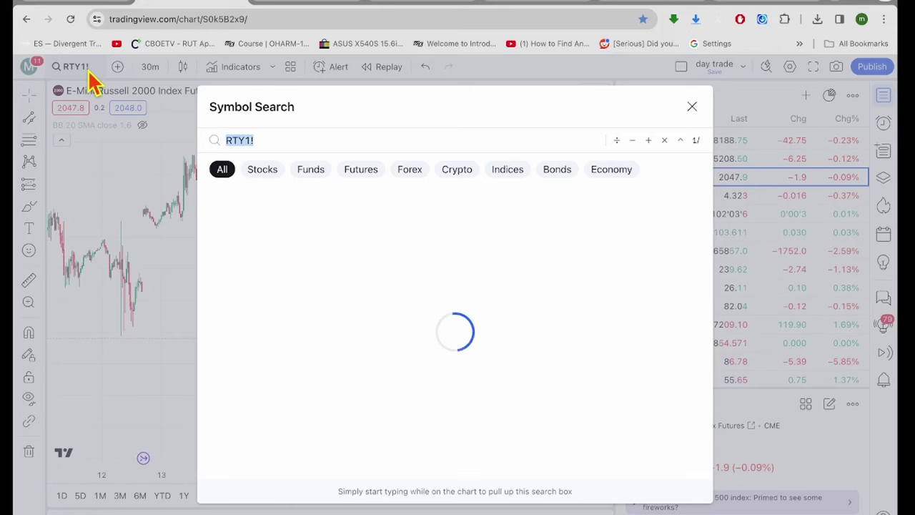
pyautogui.write('NDX')
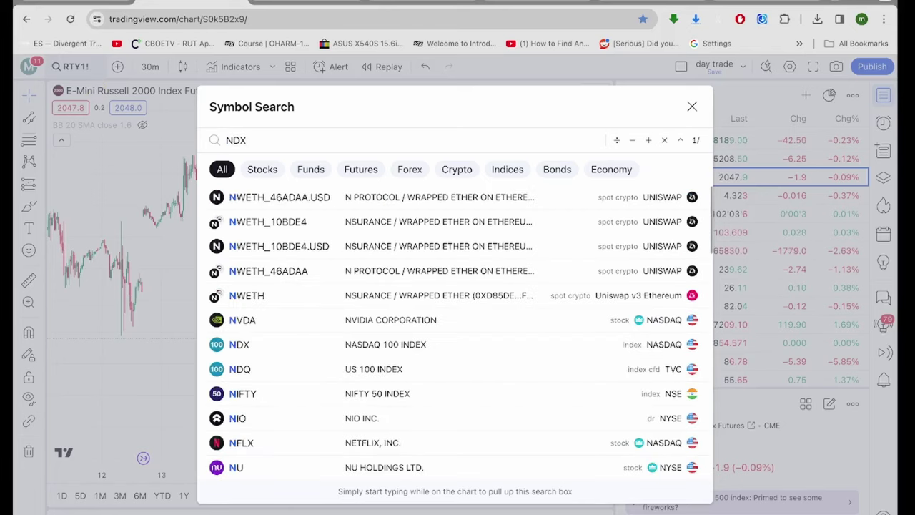
pyautogui.press('Return')
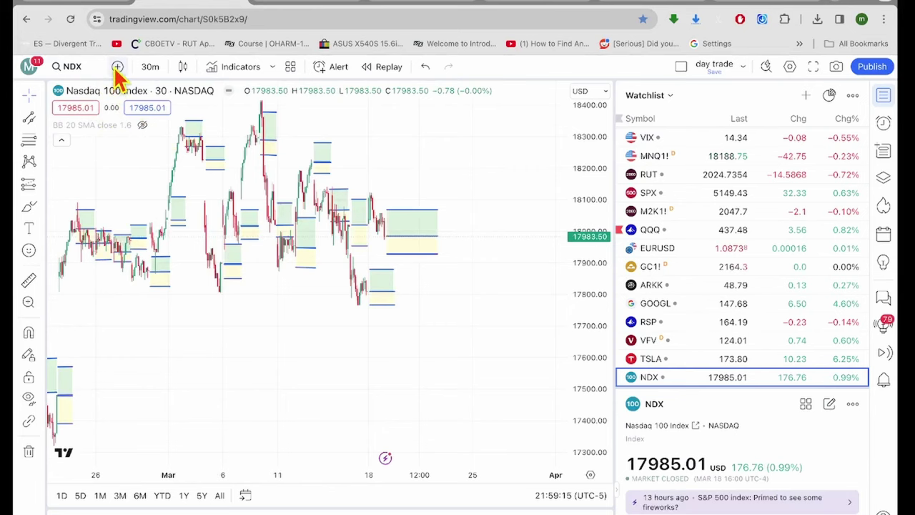
# - Add VXN, the CBOE Nasdaq 100 Volatility index, to the NDX chart as a comparison on a new price scale
pyautogui.click(118, 67)
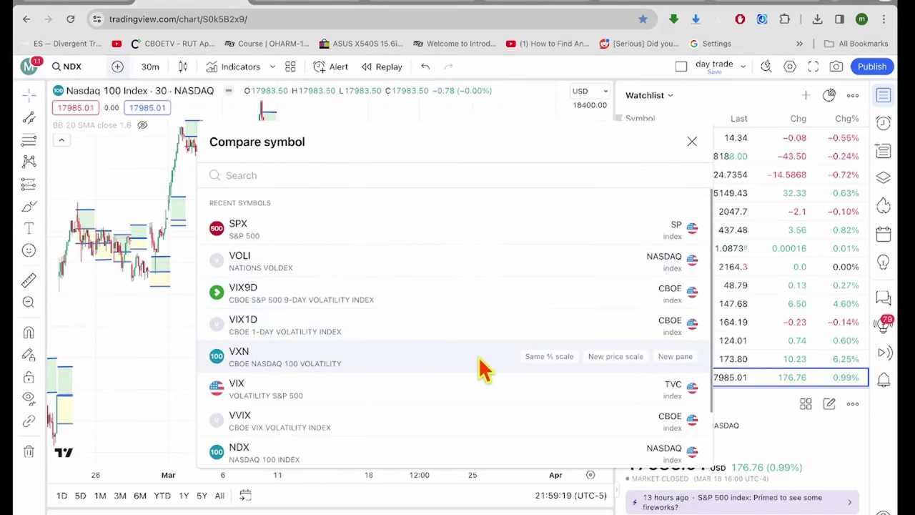
pyautogui.click(615, 356)
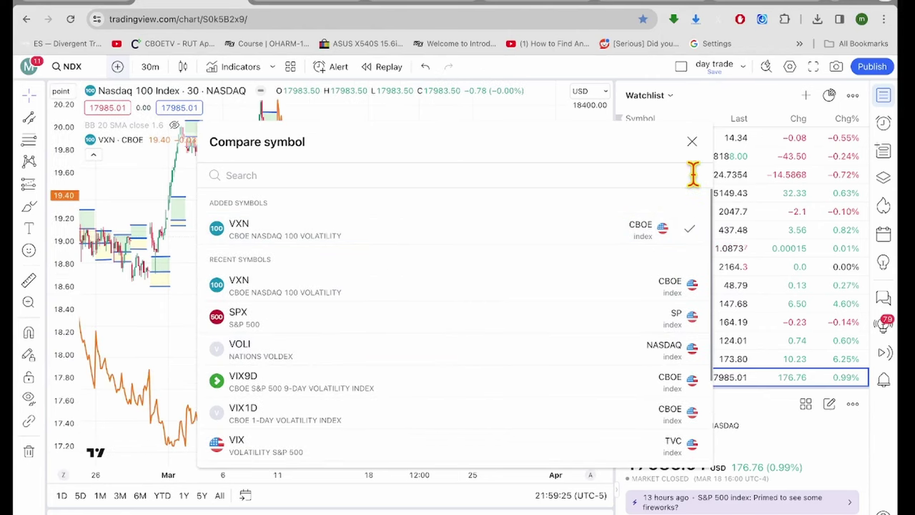
pyautogui.click(692, 142)
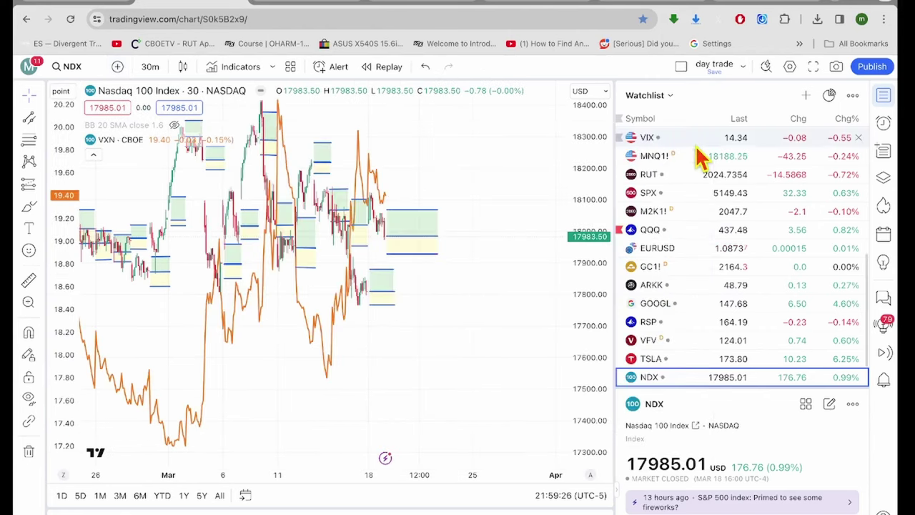
# - Move the VXN line into a new pane below the NDX price chart
pyautogui.rightClick(326, 356)
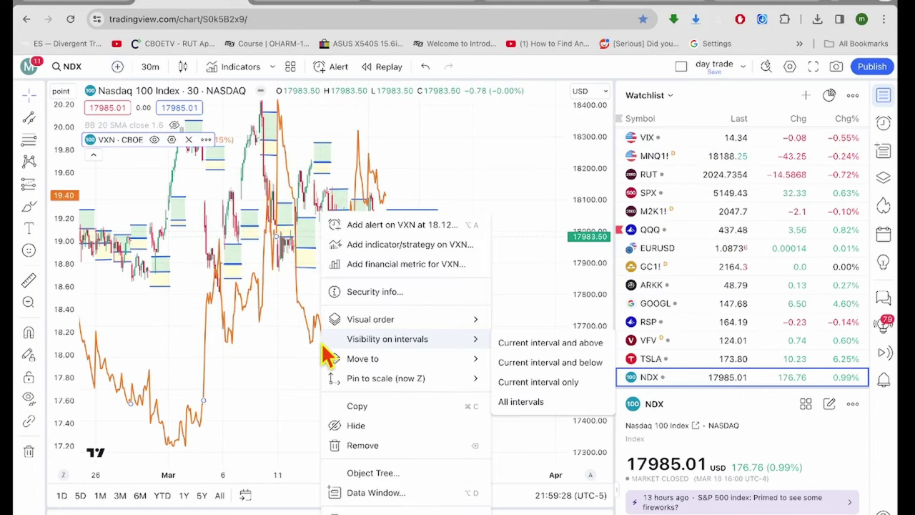
pyautogui.moveTo(365, 366)
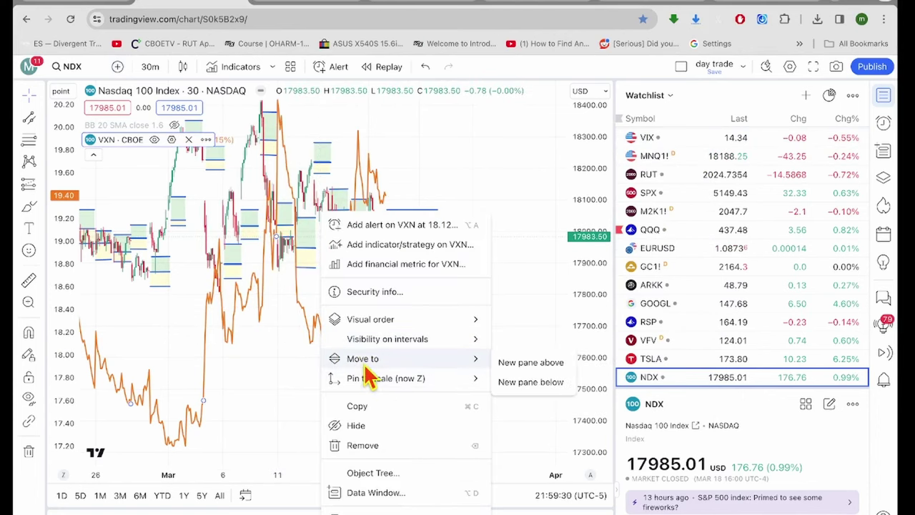
pyautogui.click(522, 402)
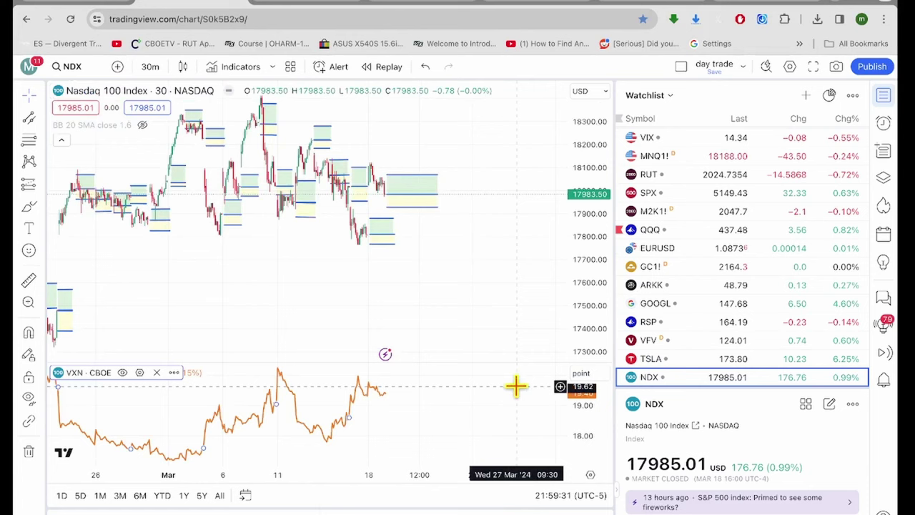